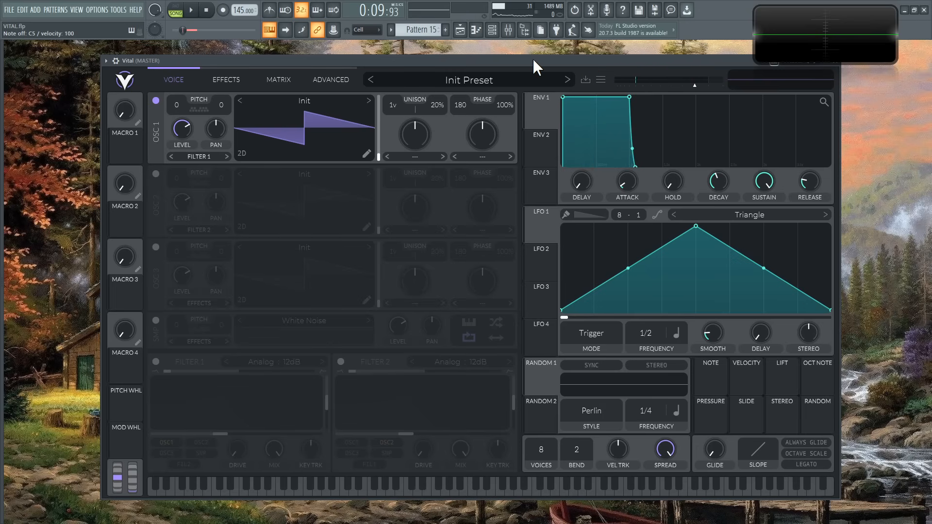
# Step: Transpose oscillator 1 to -24 semitones, keeping the Init wavetable, and audition a note
pyautogui.click(307, 104)
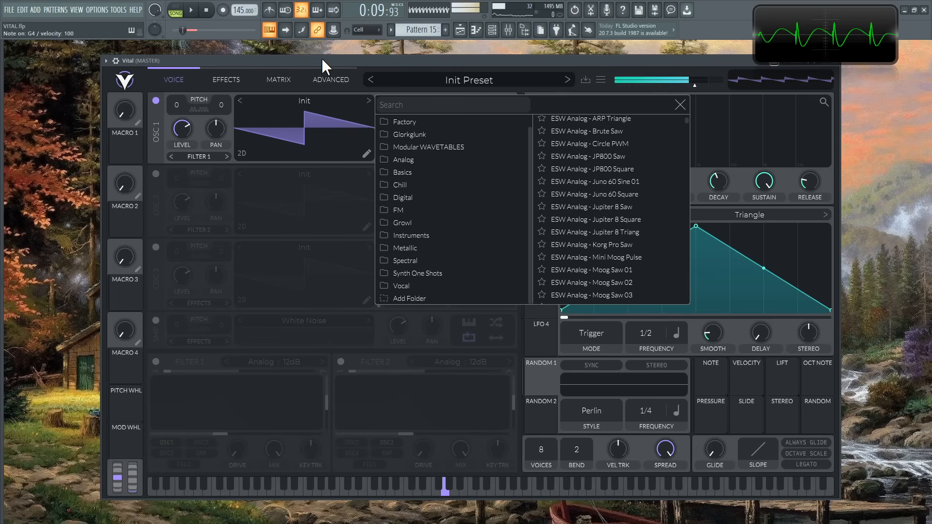
pyautogui.click(305, 113)
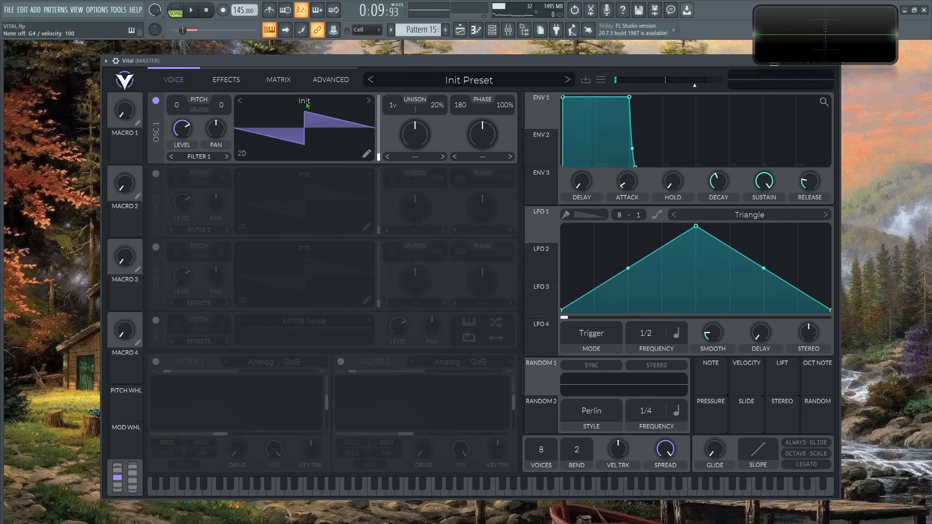
pyautogui.moveTo(179, 103); pyautogui.dragTo(180, 126)
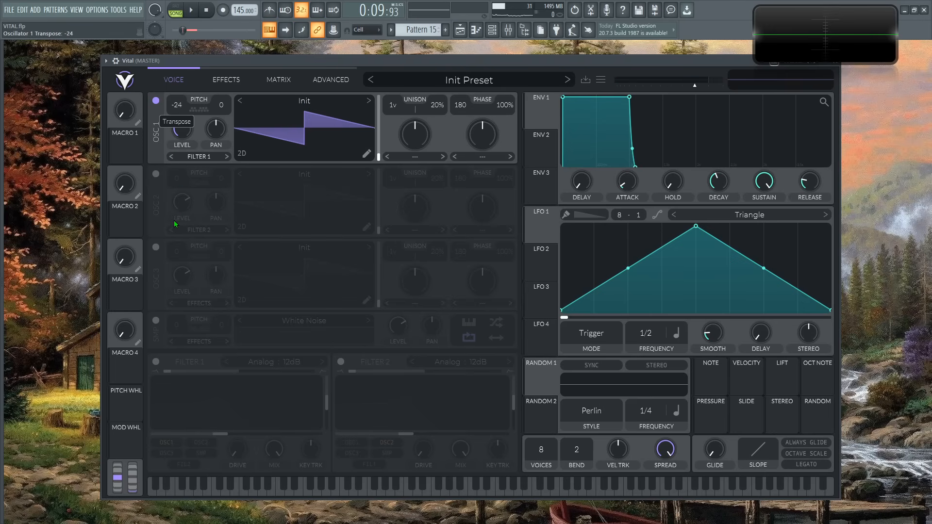
pyautogui.press('b')
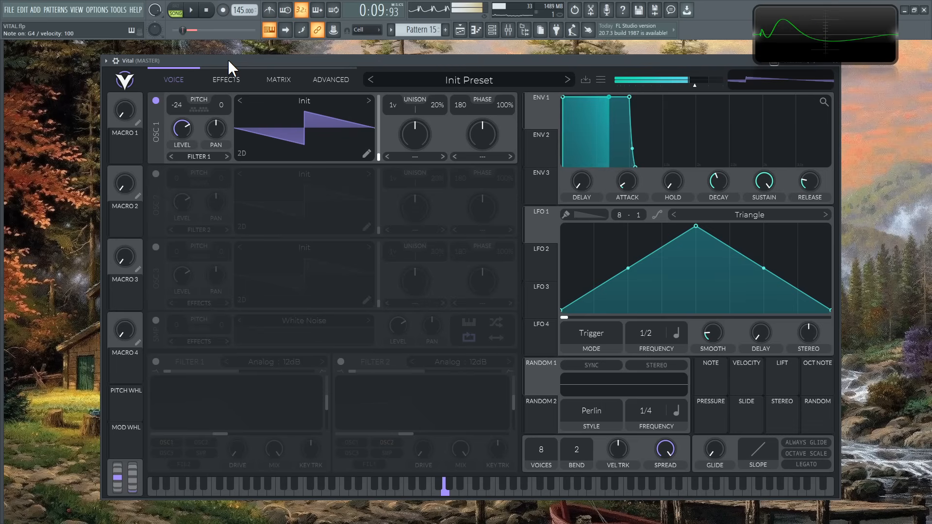
# Step: Enable Filter 1, set its type to Formant AIUO, and audition the sound
pyautogui.click(156, 363)
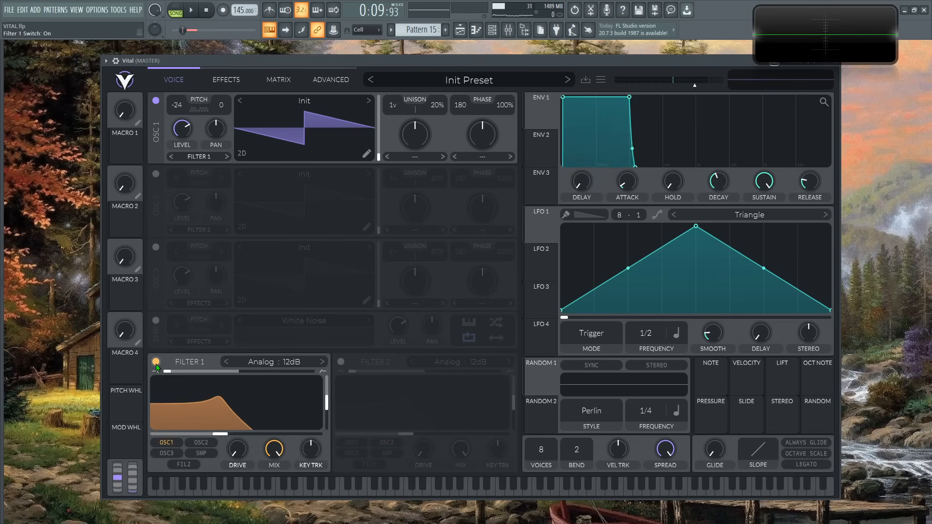
pyautogui.click(258, 365)
pyautogui.click(351, 428)
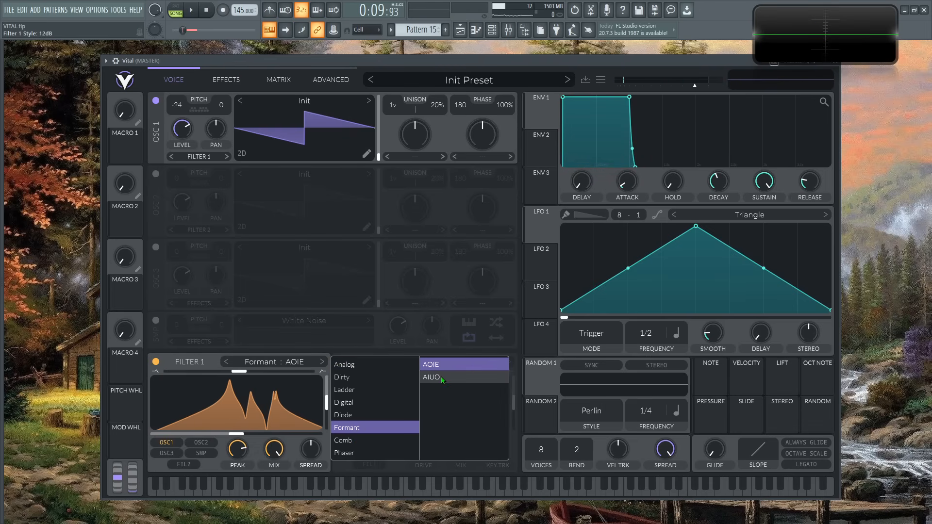
pyautogui.click(441, 376)
pyautogui.press('b')
# Step: Lower Filter 1's formant spread and, after trying extreme positions, set Formant Y to about 0.463
pyautogui.moveTo(327, 403); pyautogui.dragTo(327, 379)
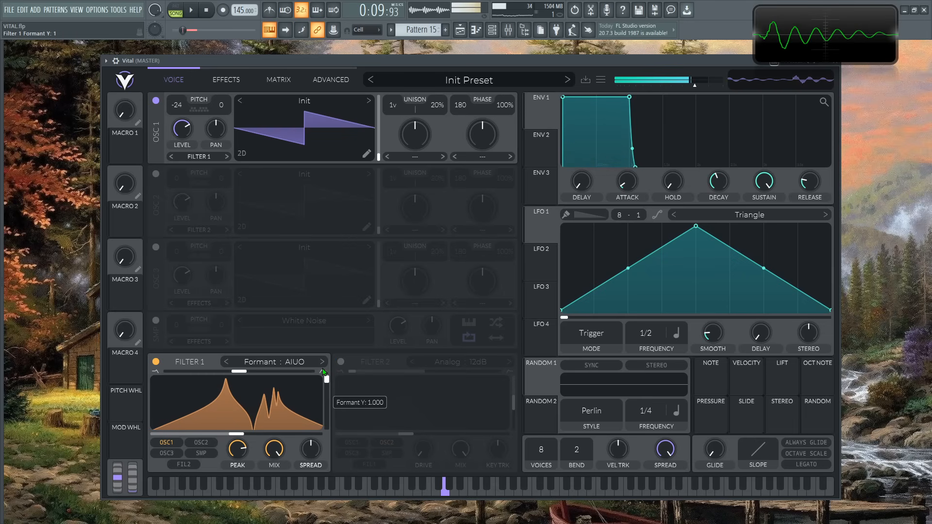
pyautogui.moveTo(303, 449); pyautogui.dragTo(309, 469)
pyautogui.moveTo(331, 374)
pyautogui.mouseDown()
pyautogui.moveTo(332, 394)
pyautogui.moveTo(338, 363)
pyautogui.mouseUp()
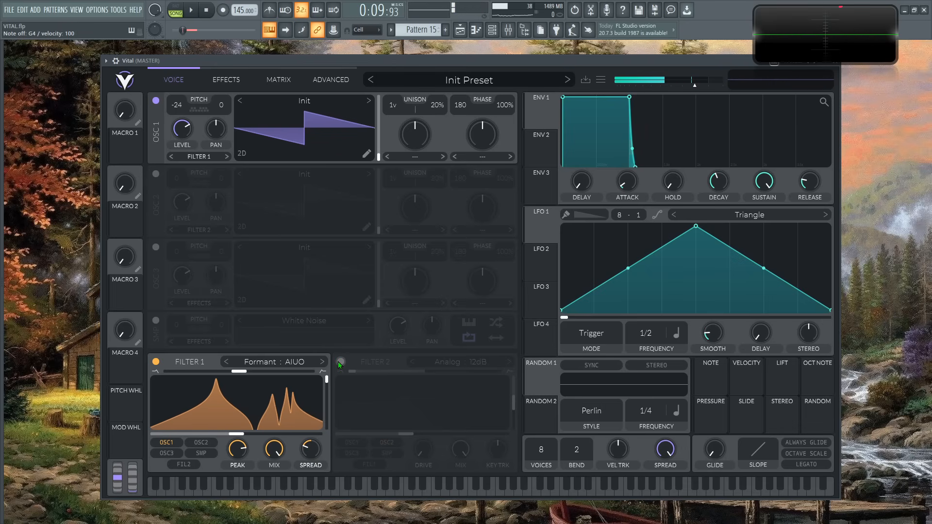
pyautogui.moveTo(305, 450); pyautogui.dragTo(322, 427)
pyautogui.moveTo(327, 379); pyautogui.dragTo(321, 412)
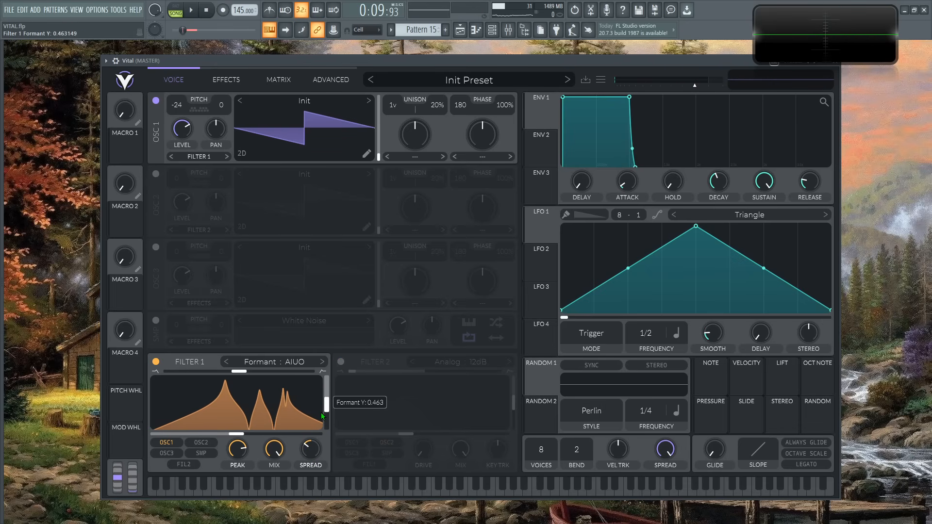
# Step: Modulate Filter 1's Formant Y with Random 1 and set the Random 1 style to Sample & Hold
pyautogui.click(543, 376)
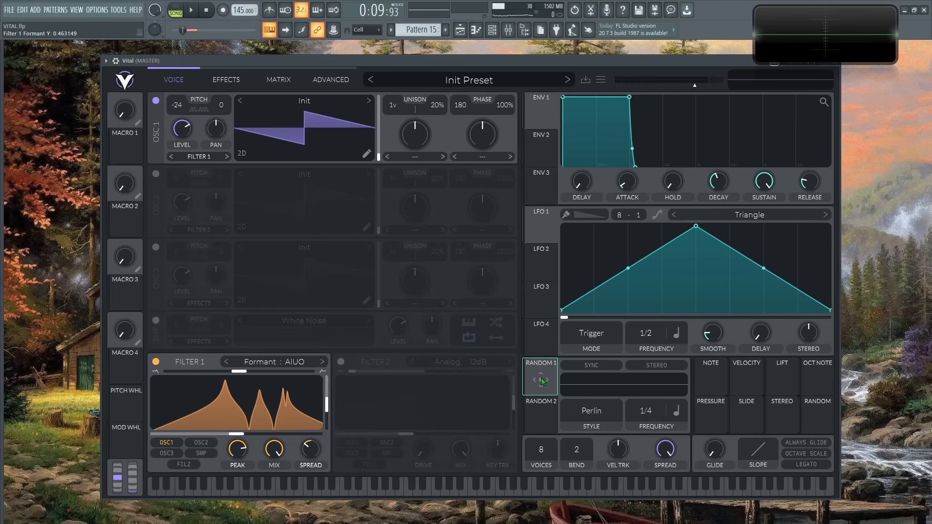
pyautogui.moveTo(540, 378); pyautogui.dragTo(328, 407)
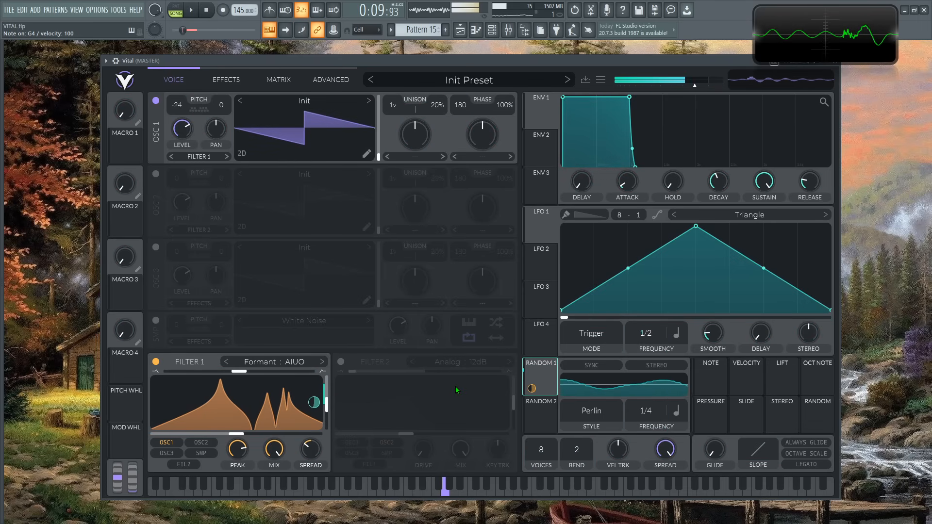
pyautogui.click(610, 412)
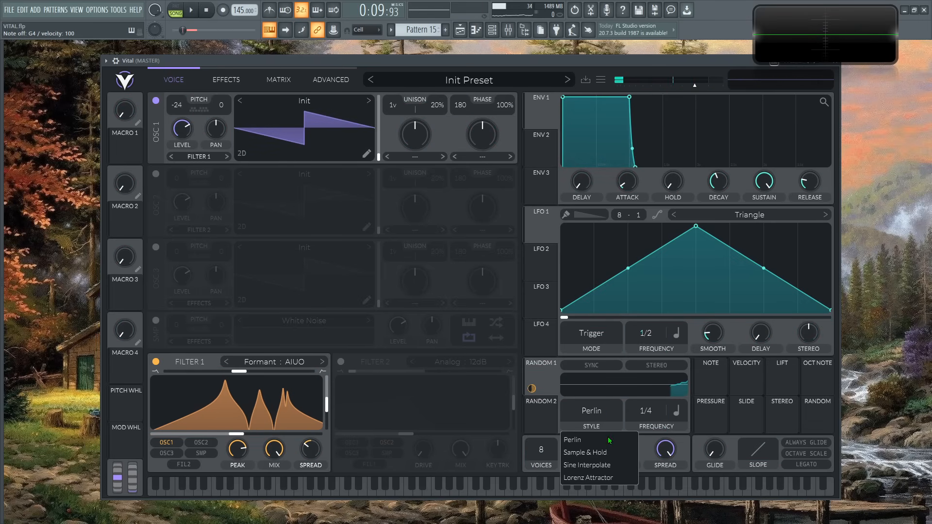
pyautogui.click(594, 452)
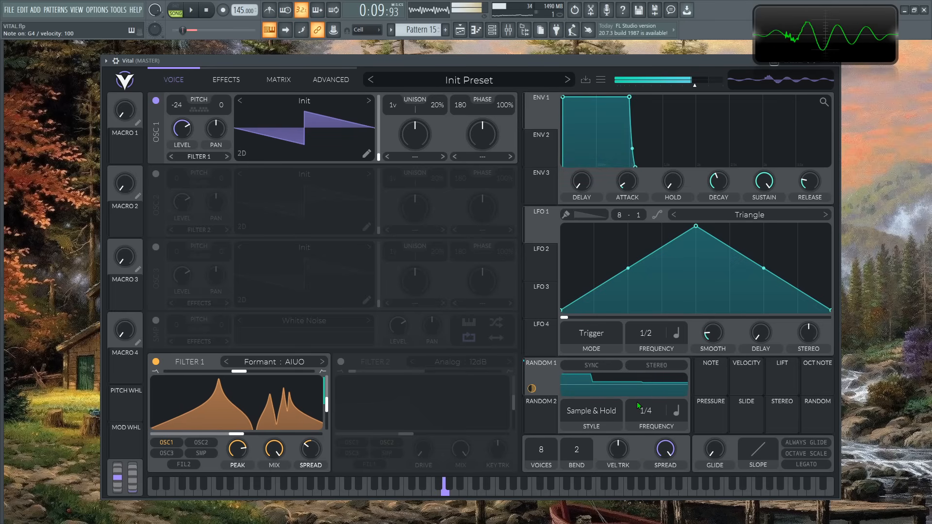
# Step: Modulate Filter 1's spread with Random 1 and slightly lower the filter's horizontal formant position
pyautogui.moveTo(546, 377); pyautogui.dragTo(311, 449)
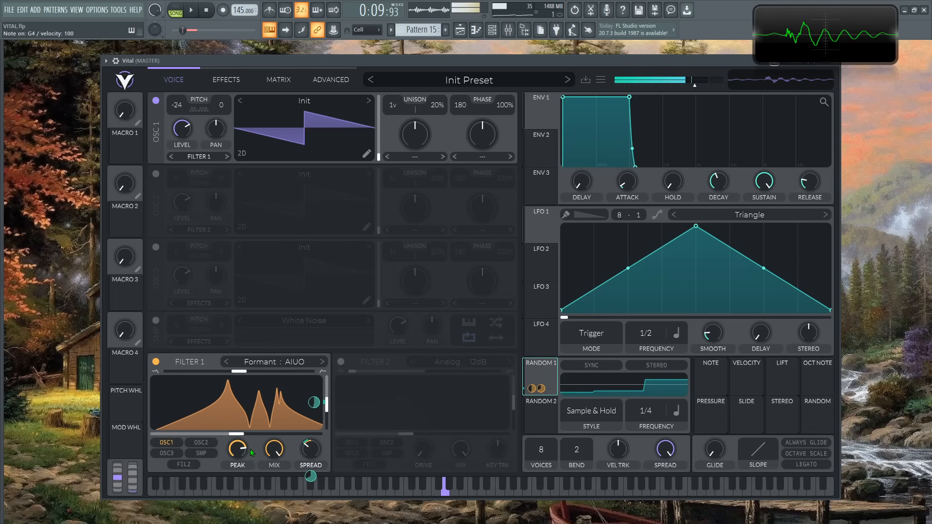
pyautogui.moveTo(221, 436); pyautogui.dragTo(205, 439)
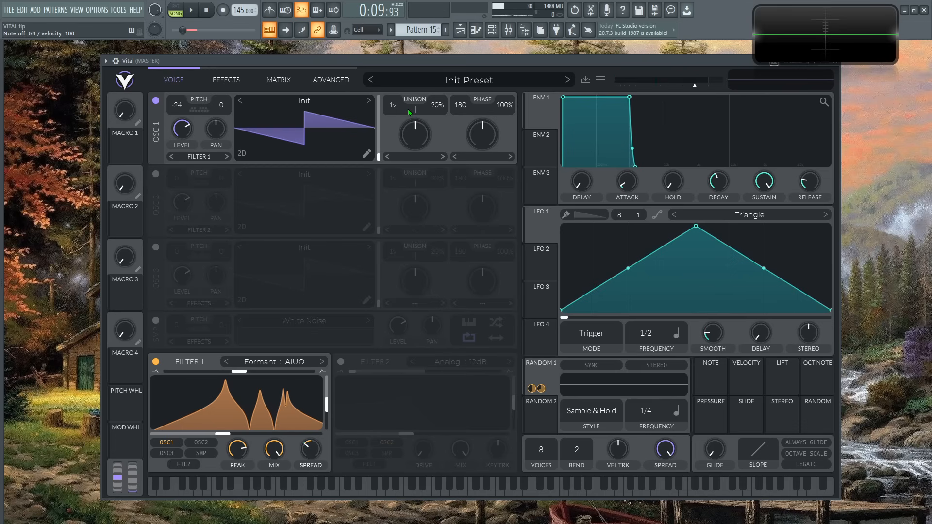
# Step: Set oscillator 1's unison to 5 voices with 6% detune and its phase randomization to 0%
pyautogui.moveTo(407, 109); pyautogui.dragTo(407, 63)
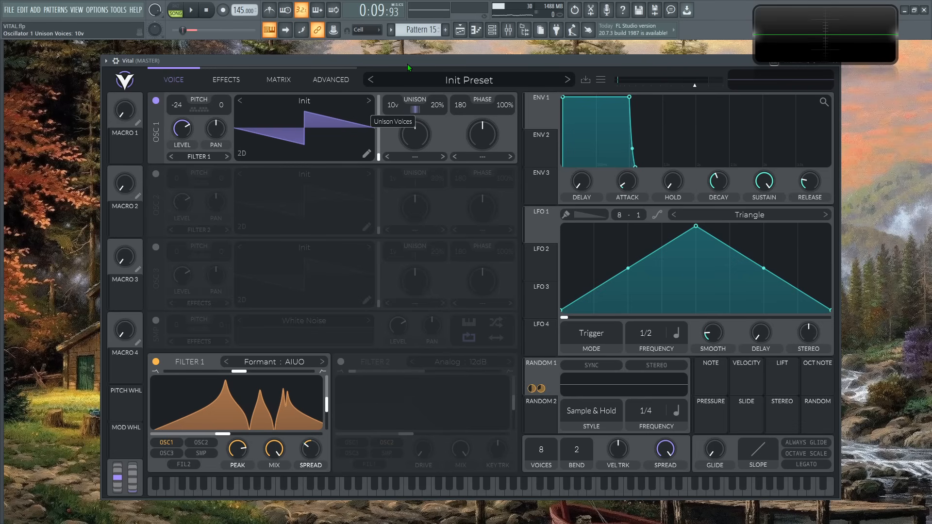
pyautogui.press('b')
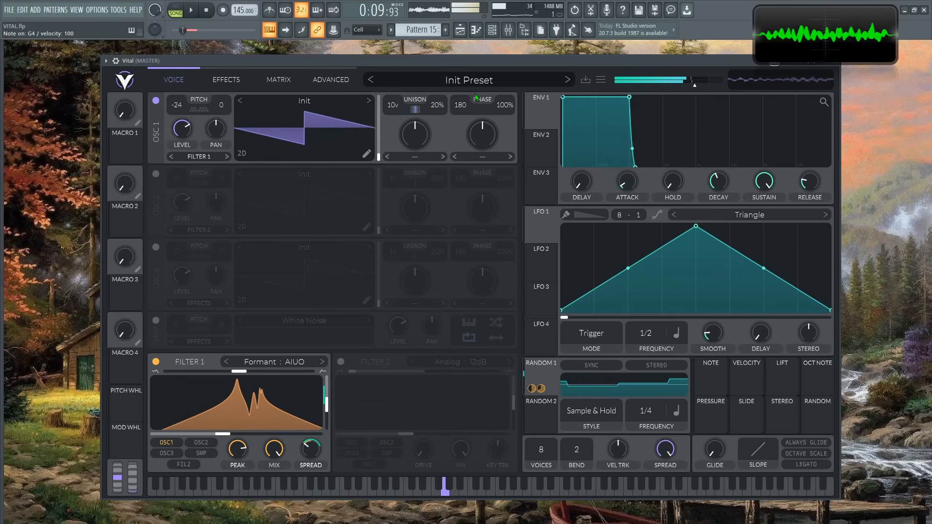
pyautogui.moveTo(395, 103)
pyautogui.mouseDown()
pyautogui.moveTo(387, 159)
pyautogui.moveTo(401, 104)
pyautogui.mouseUp()
pyautogui.moveTo(432, 14); pyautogui.dragTo(424, 74)
pyautogui.moveTo(437, 106)
pyautogui.mouseDown()
pyautogui.moveTo(446, 74)
pyautogui.moveTo(441, 116)
pyautogui.moveTo(449, 101)
pyautogui.mouseUp()
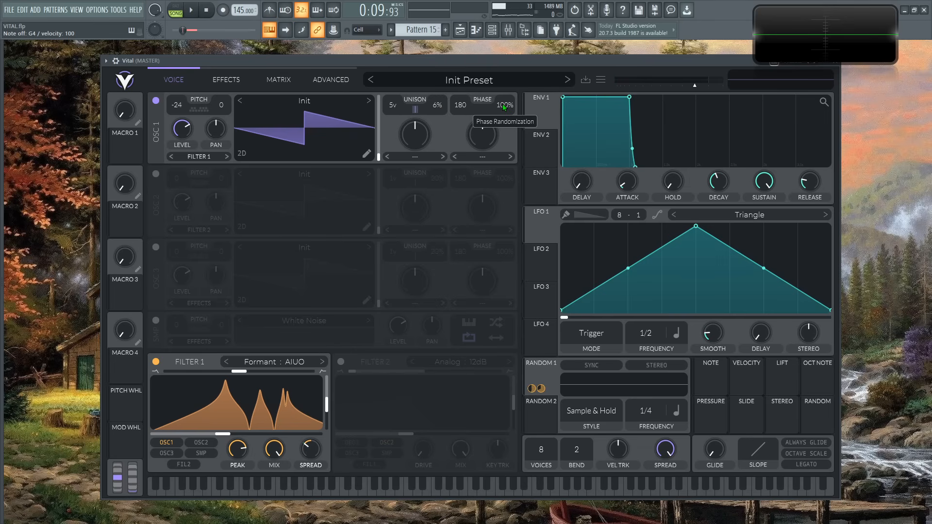
pyautogui.moveTo(504, 108); pyautogui.dragTo(504, 141)
# Step: Try the Harmonic Stretch spectral morph on oscillator 1, adjust its amount, and return the morph to None
pyautogui.click(418, 156)
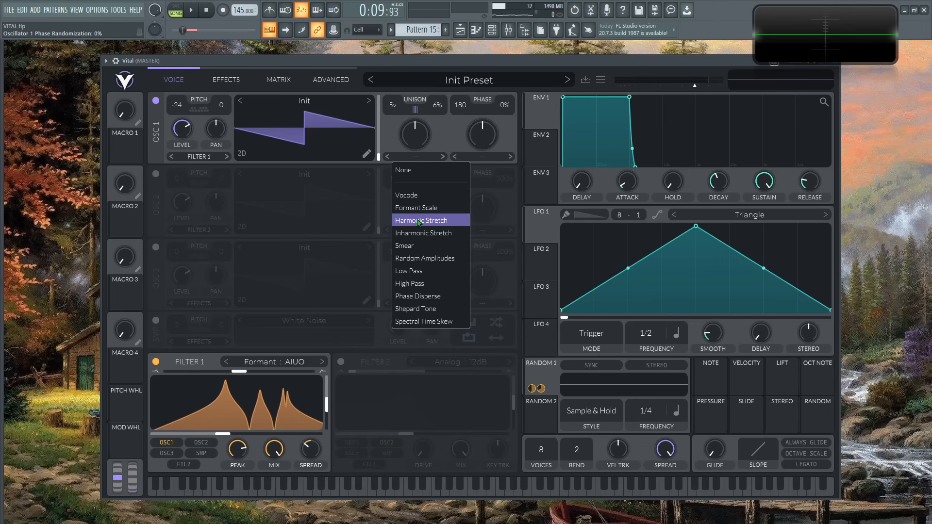
pyautogui.click(419, 220)
pyautogui.moveTo(416, 139); pyautogui.dragTo(430, 156)
pyautogui.click(430, 156)
pyautogui.click(427, 171)
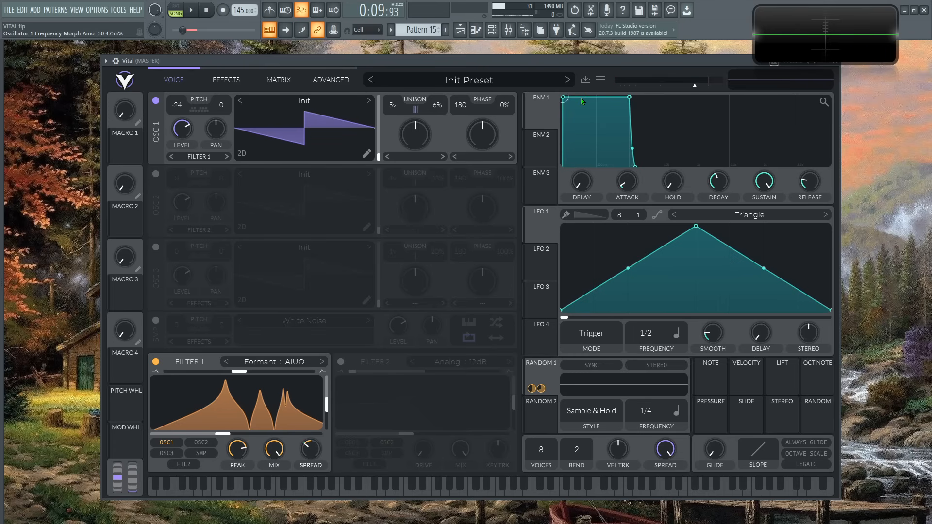
# Step: Audition Envelope 1 with an attack of about 2.435 seconds and with a 0-second attack for comparison
pyautogui.moveTo(580, 98); pyautogui.dragTo(642, 162)
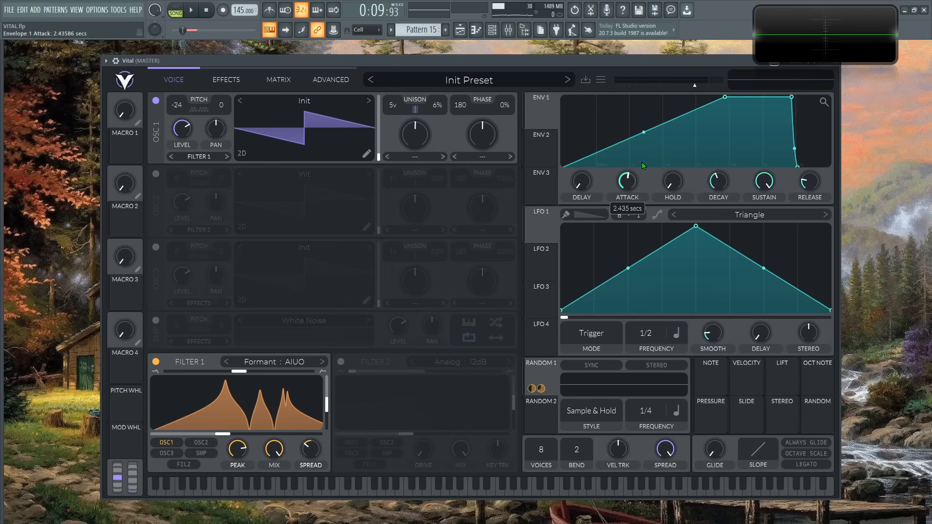
pyautogui.press('b')
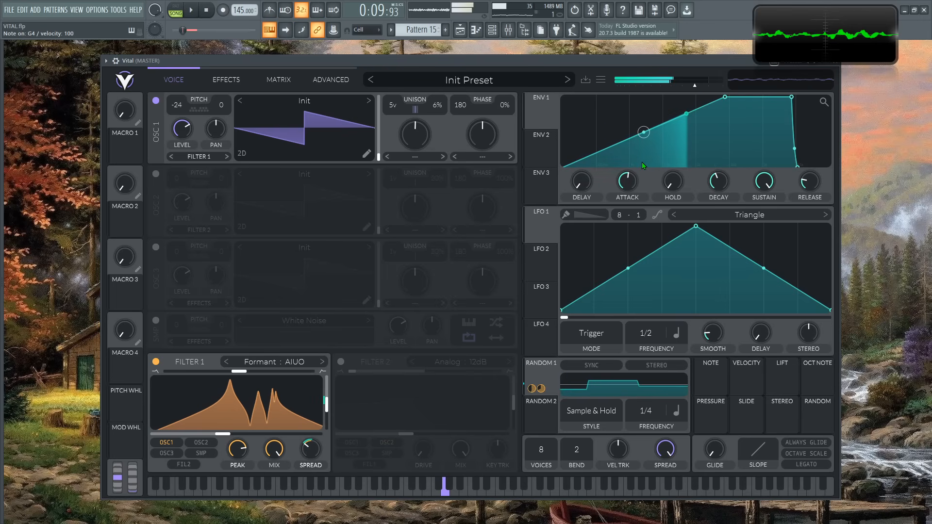
pyautogui.doubleClick(631, 184)
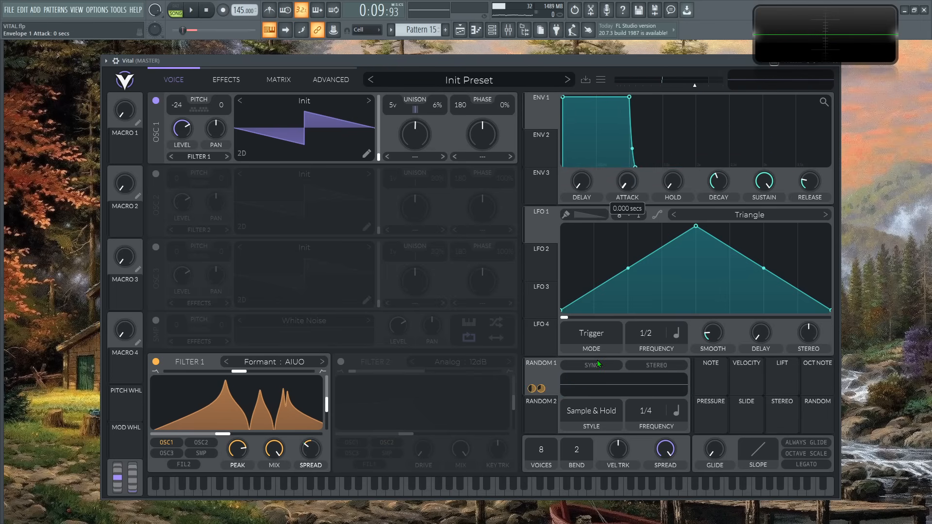
pyautogui.press('b')
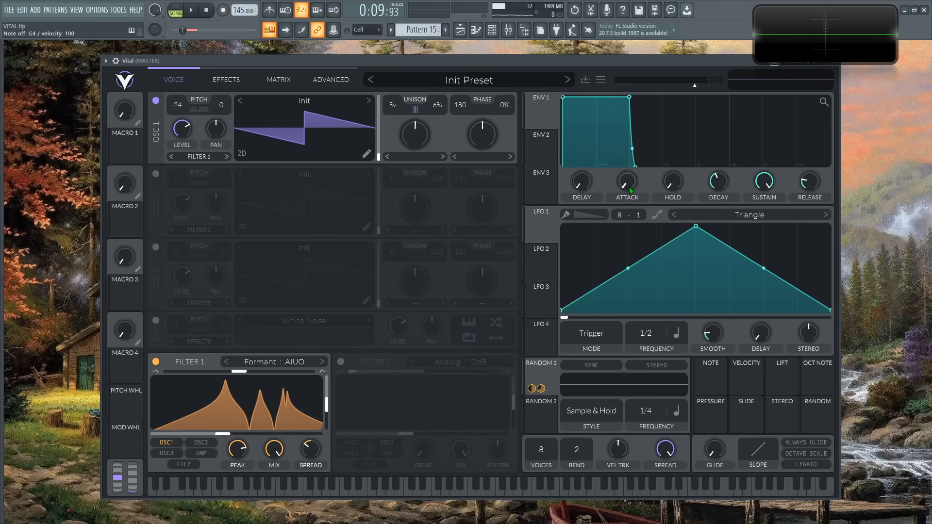
# Step: Lengthen Envelope 1's attack and release so the sound fades in and out slowly
pyautogui.moveTo(629, 185); pyautogui.dragTo(646, 144)
pyautogui.moveTo(634, 184); pyautogui.dragTo(633, 189)
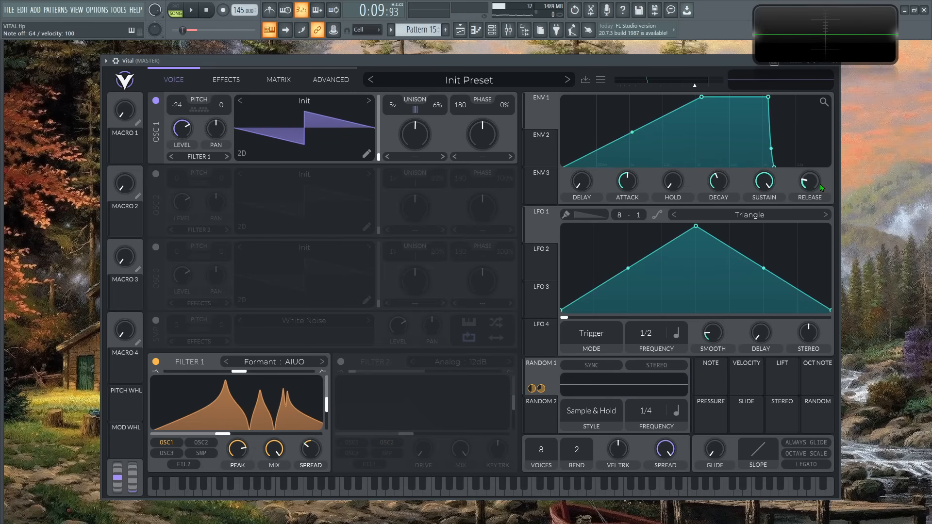
pyautogui.moveTo(815, 183); pyautogui.dragTo(824, 159)
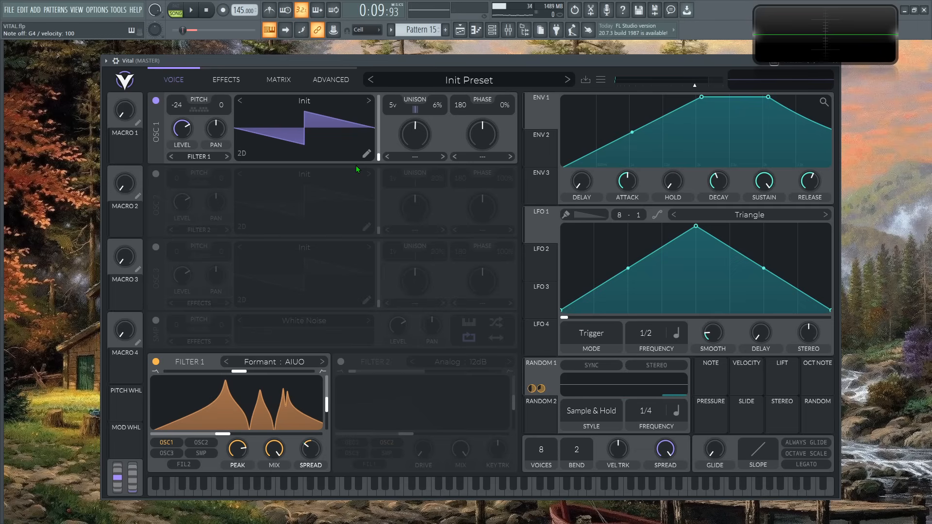
# Step: Enable the Reverb effect with time, mix, size and delay at maximum, and set its high gain to about -1.81 dB
pyautogui.click(234, 81)
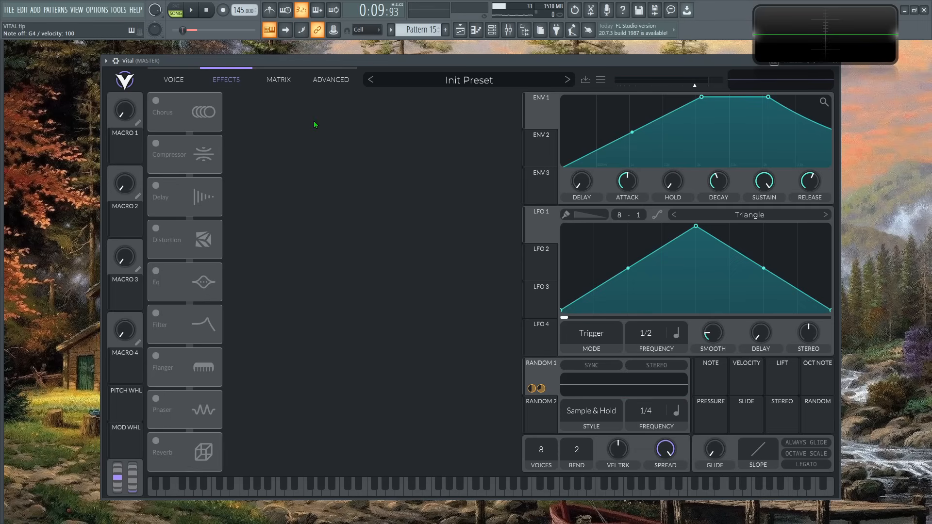
pyautogui.click(156, 441)
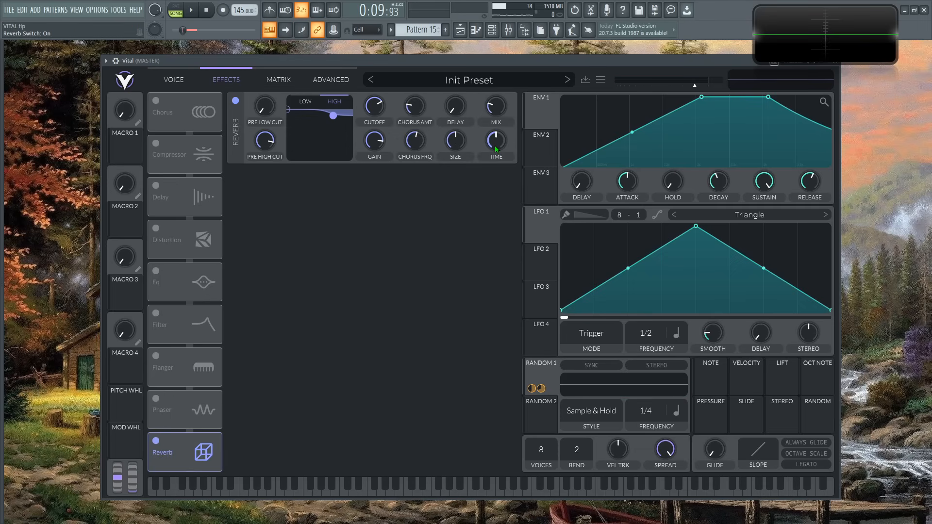
pyautogui.moveTo(502, 145); pyautogui.dragTo(490, 29)
pyautogui.moveTo(494, 105); pyautogui.dragTo(491, 30)
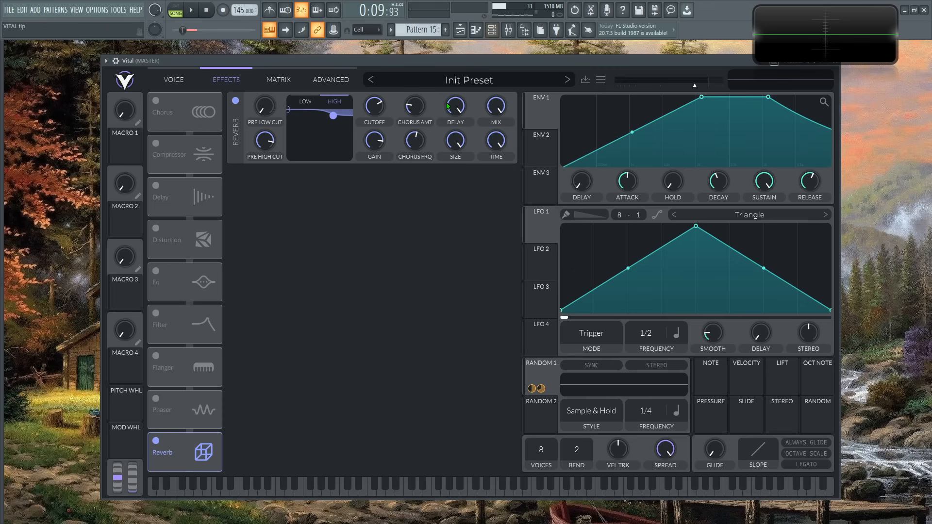
pyautogui.moveTo(378, 141)
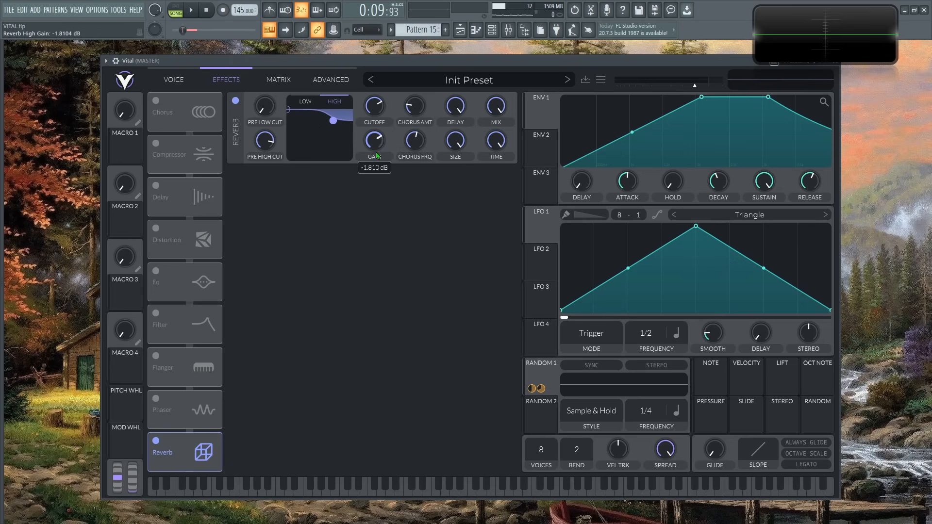
# Step: Set the reverb's chorus frequency to about 0.146 Hz and chorus amount to about 25.48%, auditioning the sound
pyautogui.moveTo(418, 120); pyautogui.dragTo(415, 117)
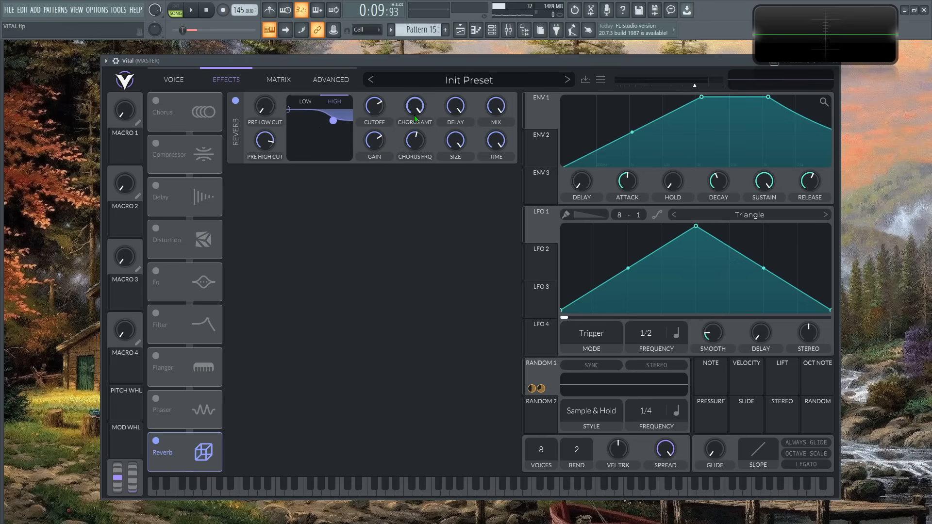
pyautogui.press('b')
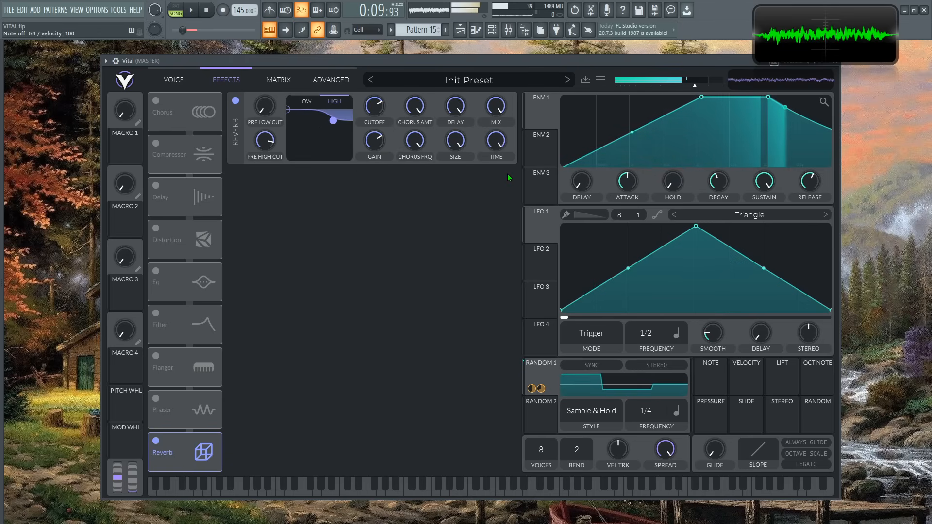
pyautogui.moveTo(426, 157); pyautogui.dragTo(421, 177)
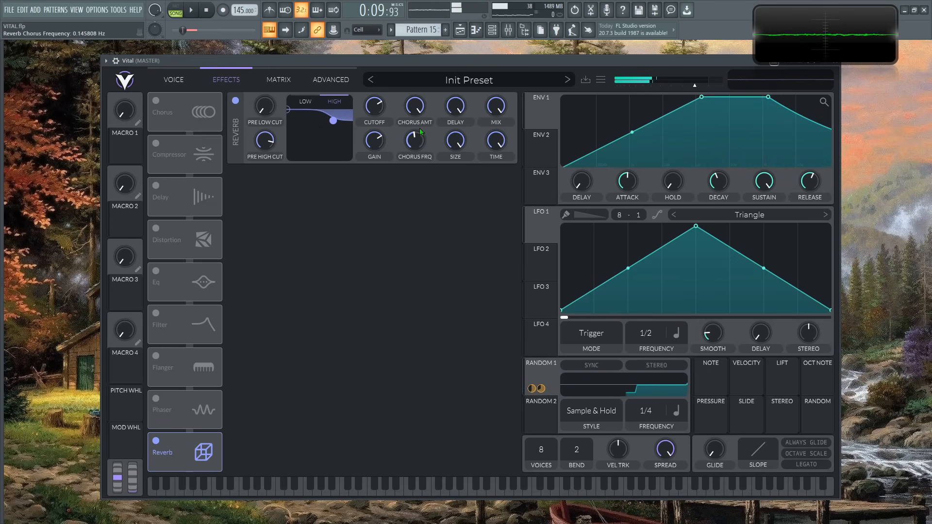
pyautogui.click(421, 113)
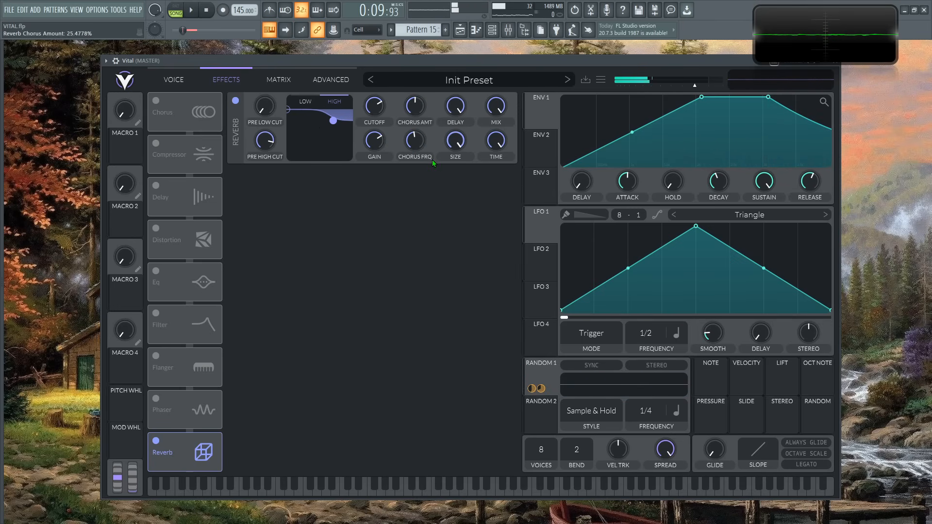
pyautogui.press('b')
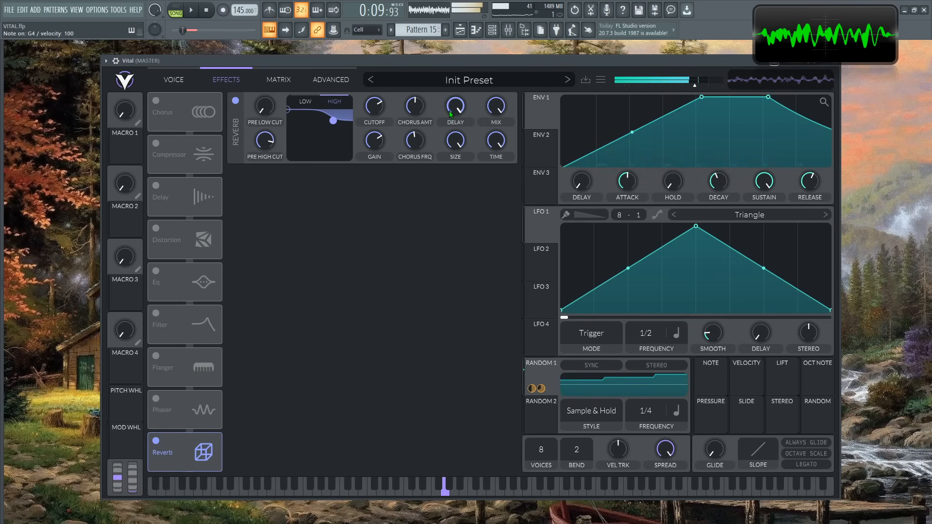
# Step: Reduce the reverb's time and set its size to about 83.99%, auditioning the sound
pyautogui.moveTo(499, 140); pyautogui.dragTo(500, 148)
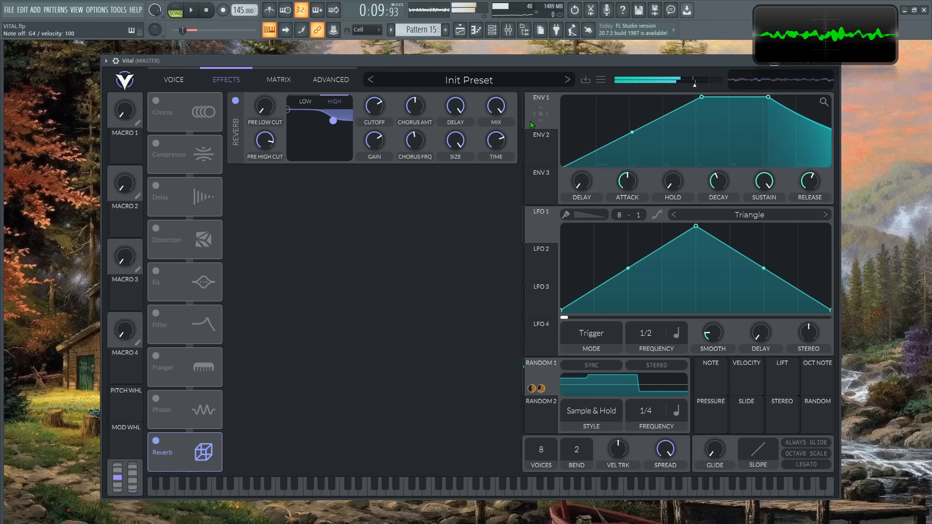
pyautogui.moveTo(499, 140); pyautogui.dragTo(501, 139)
pyautogui.click(452, 141)
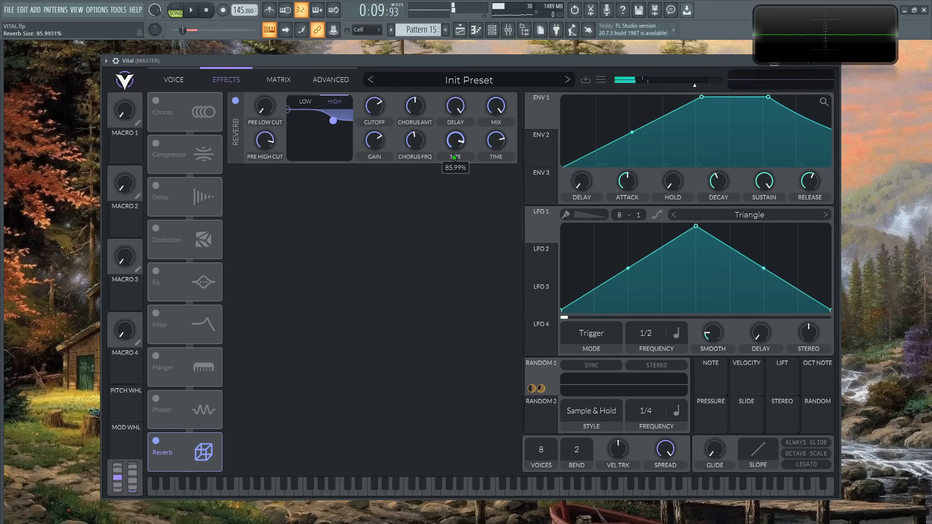
pyautogui.moveTo(453, 153); pyautogui.dragTo(453, 154)
pyautogui.press('b')
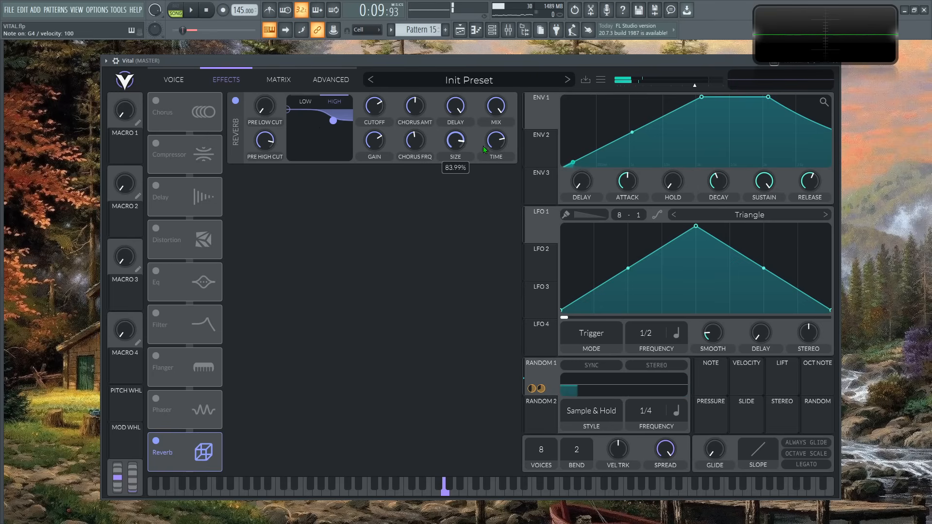
# Step: Raise the long note in Pattern 15's piano roll by one octave to D#4
pyautogui.click(476, 30)
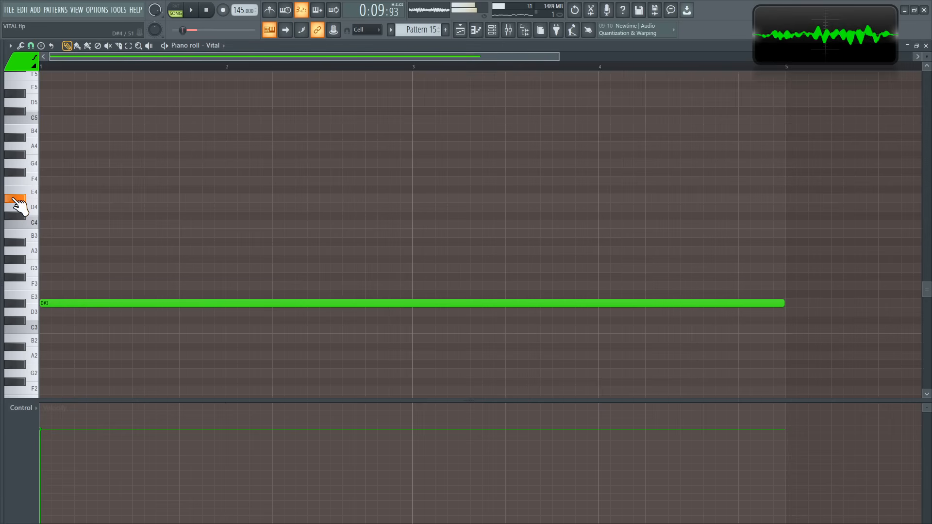
pyautogui.moveTo(58, 303); pyautogui.dragTo(41, 196)
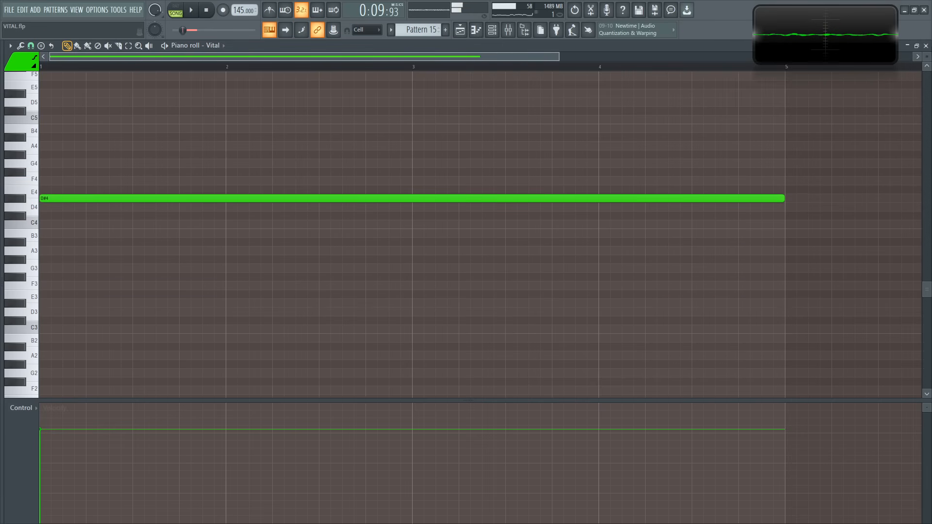
pyautogui.click(926, 47)
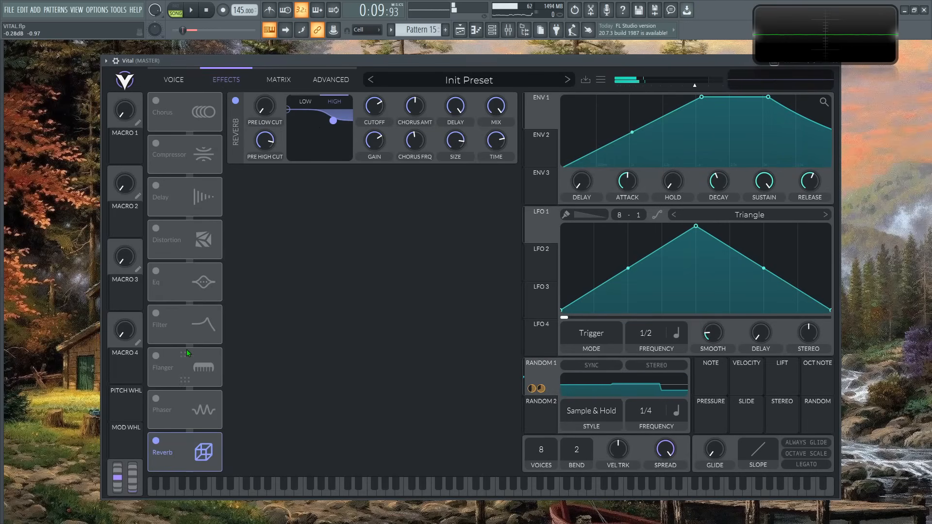
# Step: Enable the EQ at the end of the effect chain, with its low band as a high-pass at a lowered cutoff
pyautogui.click(167, 278)
pyautogui.moveTo(168, 278); pyautogui.dragTo(174, 458)
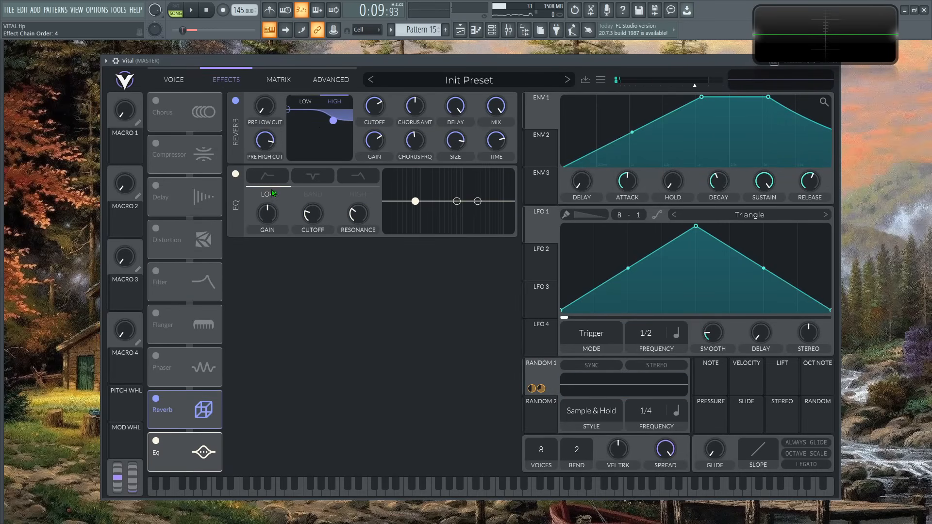
pyautogui.click(267, 176)
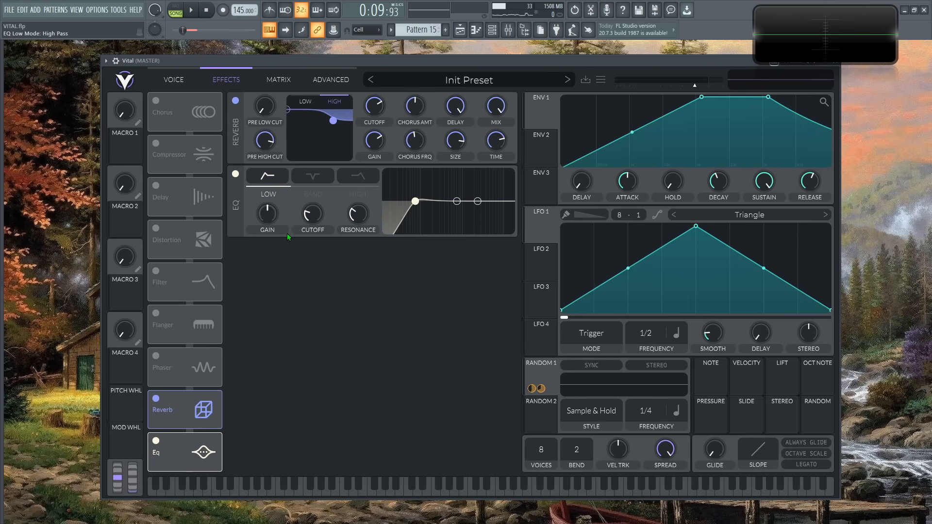
pyautogui.moveTo(311, 219)
pyautogui.mouseDown()
pyautogui.moveTo(313, 210)
pyautogui.moveTo(311, 217)
pyautogui.mouseUp()
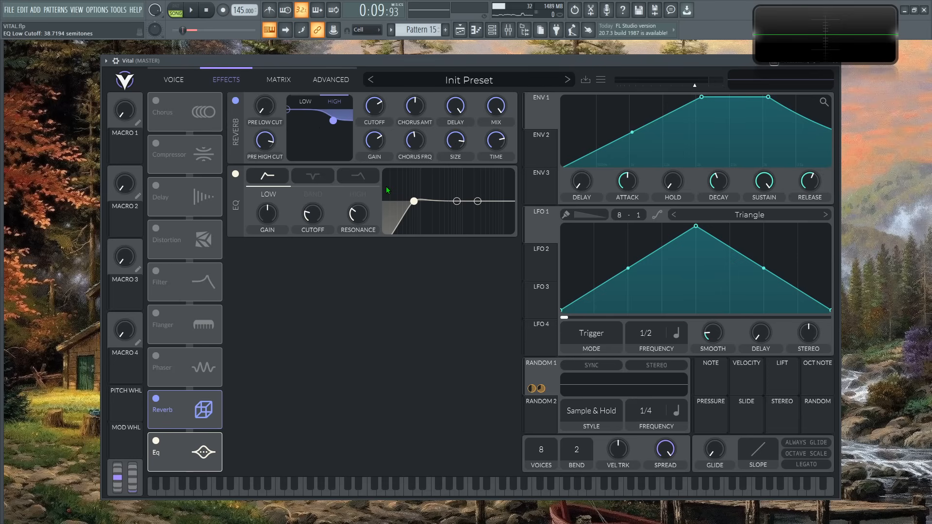
pyautogui.moveTo(317, 217); pyautogui.dragTo(319, 222)
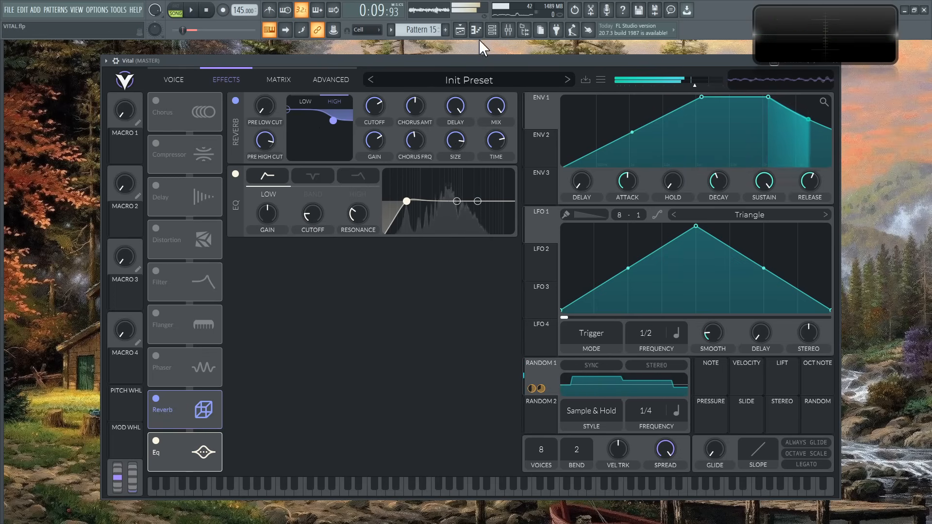
# Step: Replace the second Pattern 15 clip on Track 8 of the playlist, starting at bar 11
pyautogui.click(460, 30)
pyautogui.click(460, 34)
pyautogui.rightClick(509, 205)
pyautogui.moveTo(489, 200); pyautogui.dragTo(485, 204)
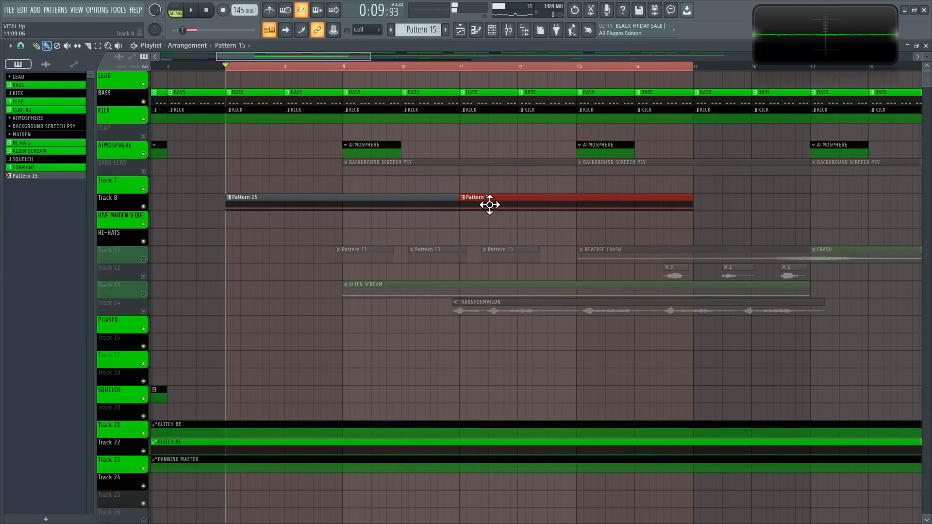
# Step: Play the arrangement and set the reverb mix to about 49.48% in Vital
pyautogui.press('space')
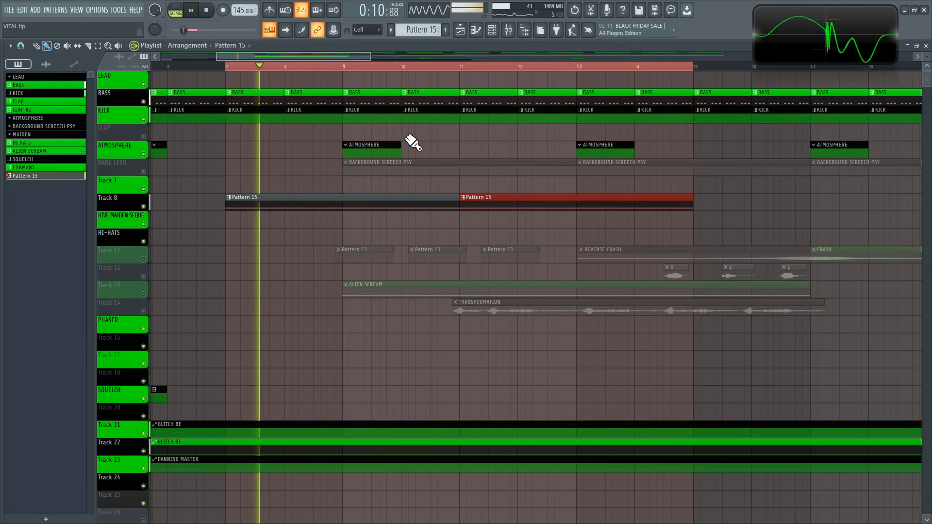
pyautogui.click(927, 46)
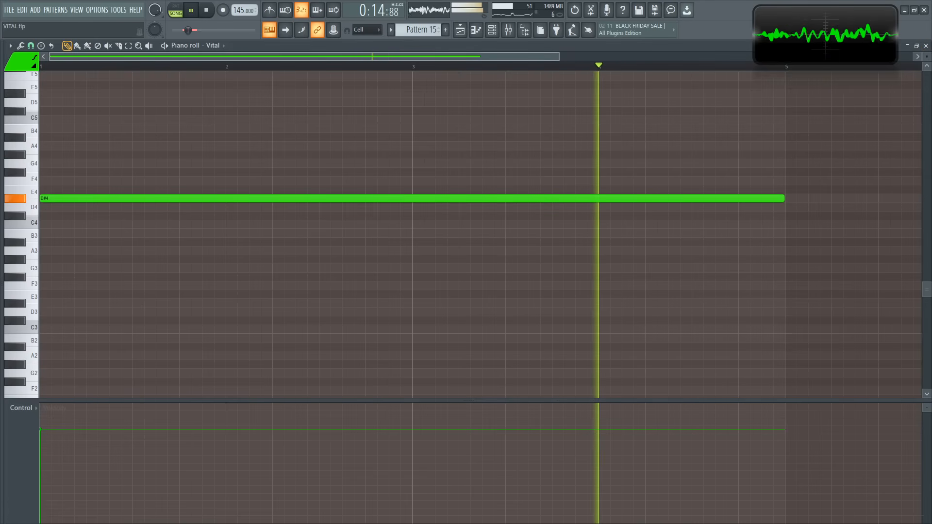
pyautogui.click(926, 46)
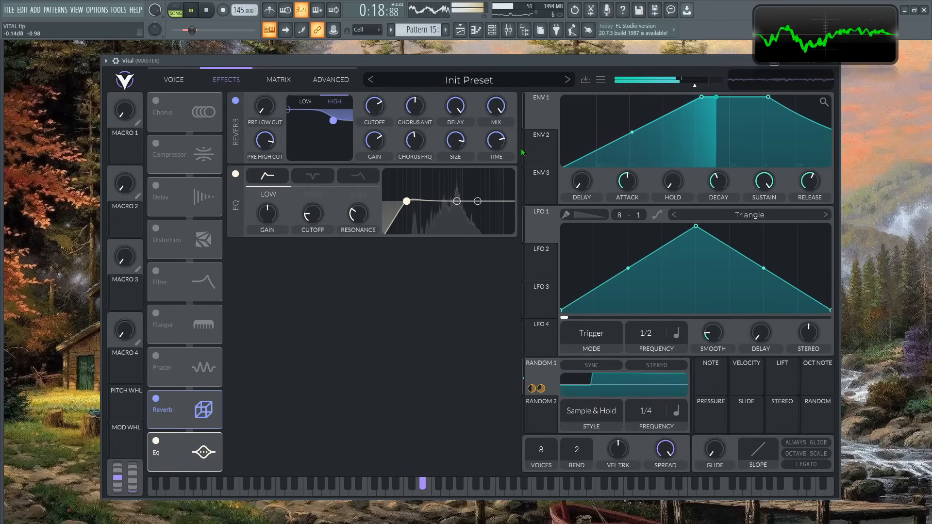
pyautogui.moveTo(499, 109); pyautogui.dragTo(497, 160)
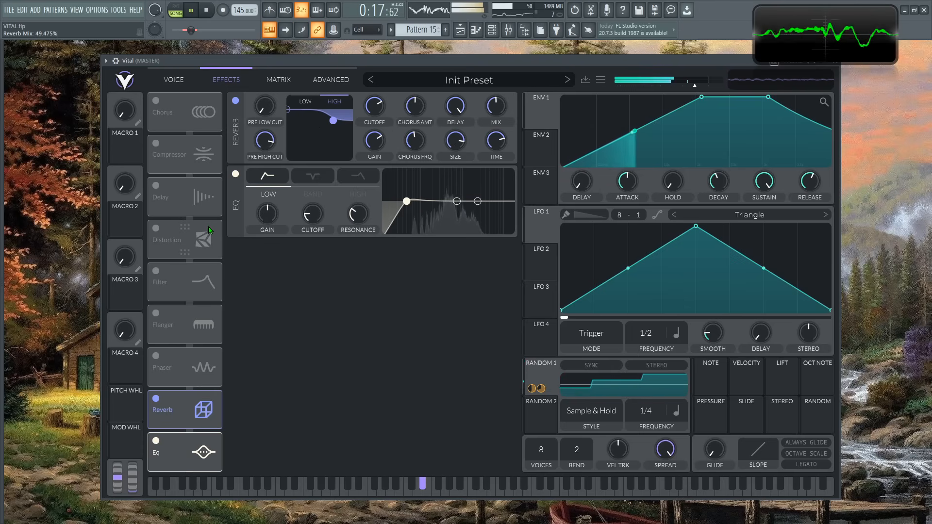
pyautogui.press('space')
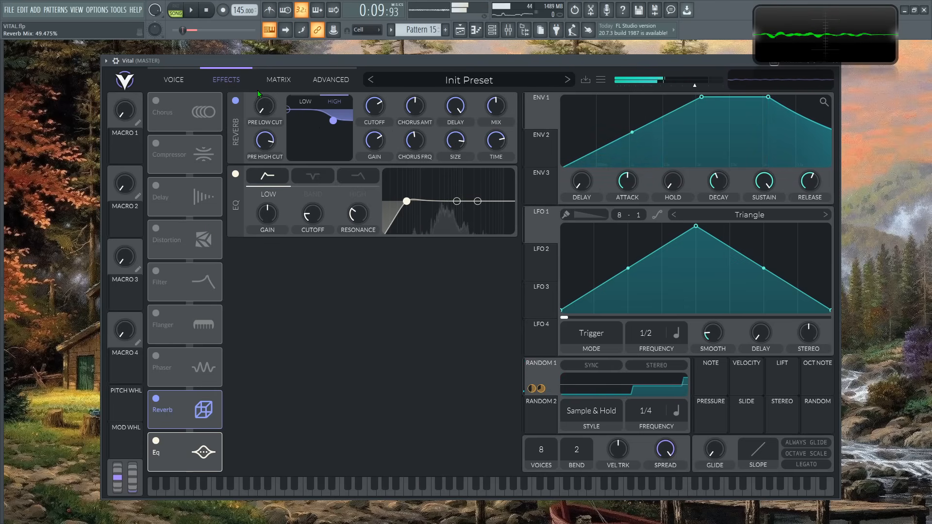
# Step: Enable the Distortion effect as the first in the chain and set its filter to Pre
pyautogui.click(156, 228)
pyautogui.moveTo(173, 237); pyautogui.dragTo(185, 121)
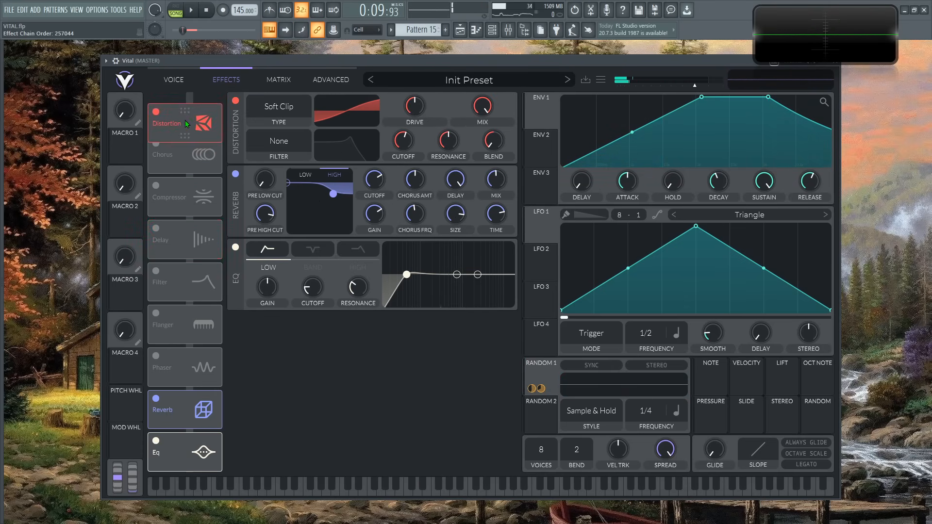
pyautogui.click(283, 146)
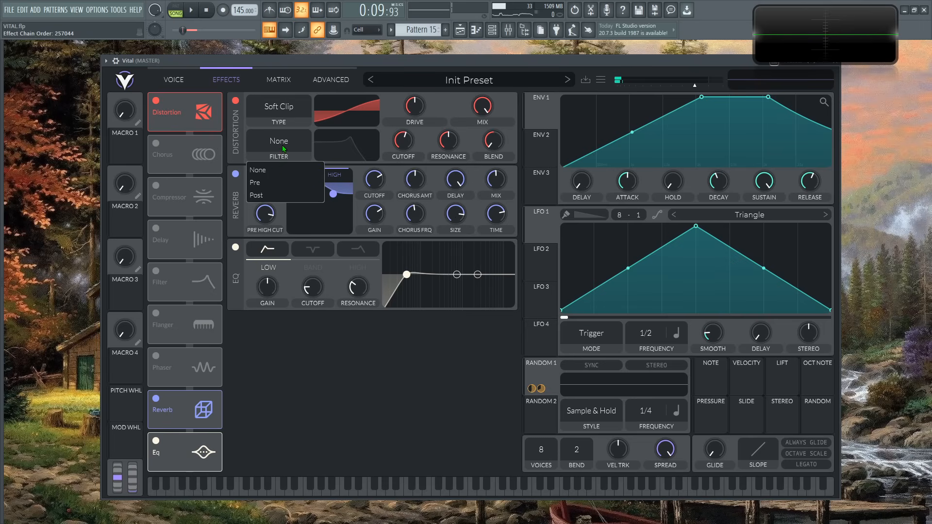
pyautogui.click(265, 181)
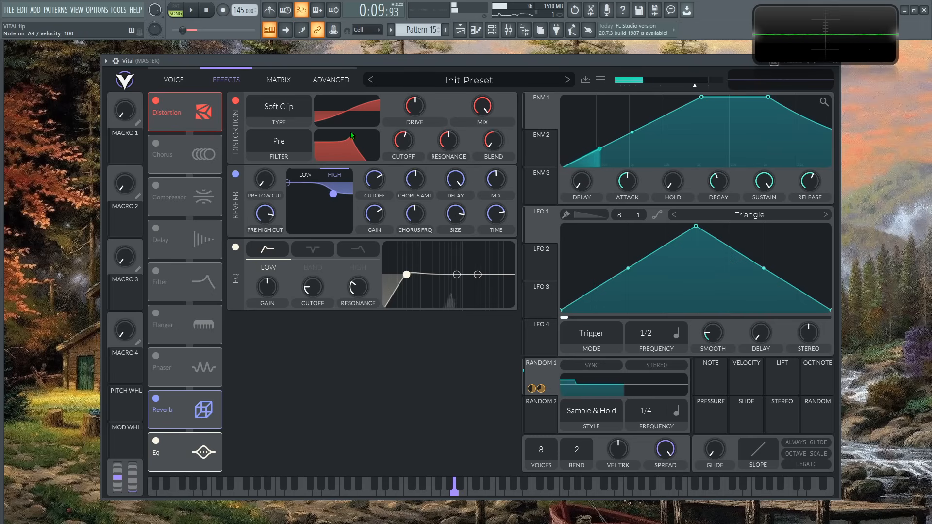
pyautogui.moveTo(402, 144)
pyautogui.mouseDown()
pyautogui.moveTo(398, 159)
pyautogui.moveTo(407, 135)
pyautogui.mouseUp()
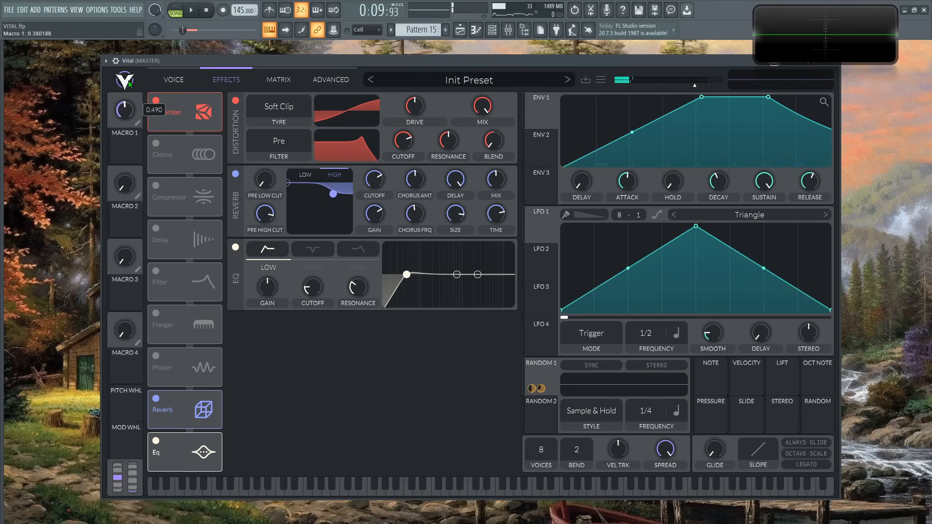
pyautogui.moveTo(133, 110); pyautogui.dragTo(130, 122)
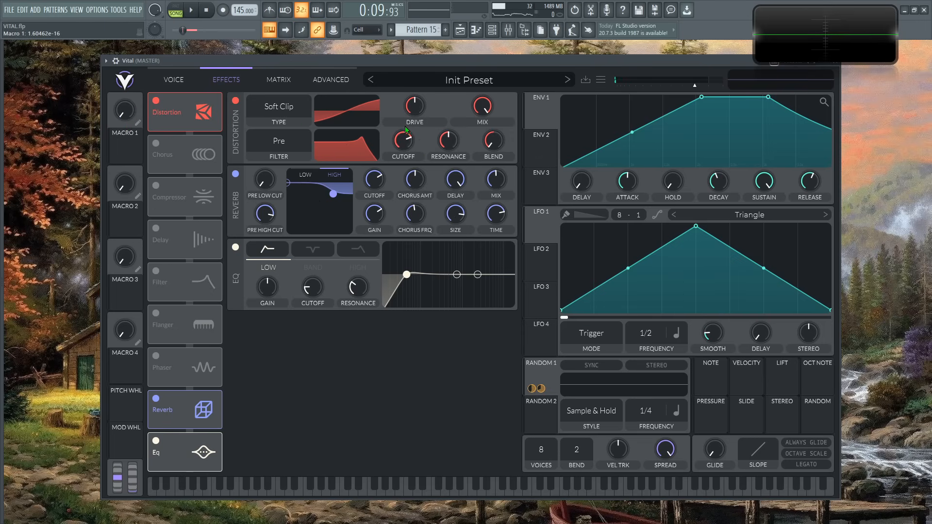
pyautogui.moveTo(403, 141); pyautogui.dragTo(412, 150)
pyautogui.doubleClick(411, 151)
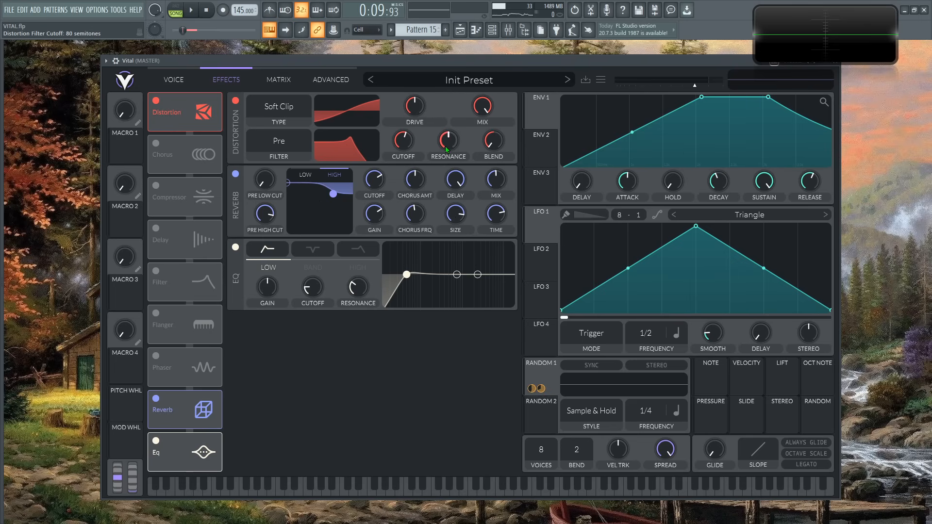
# Step: Set the distortion filter's cutoff to about 35.53 semitones, raise its blend, and assign Macro 1 to its cutoff, resonance and blend
pyautogui.moveTo(493, 142); pyautogui.dragTo(494, 123)
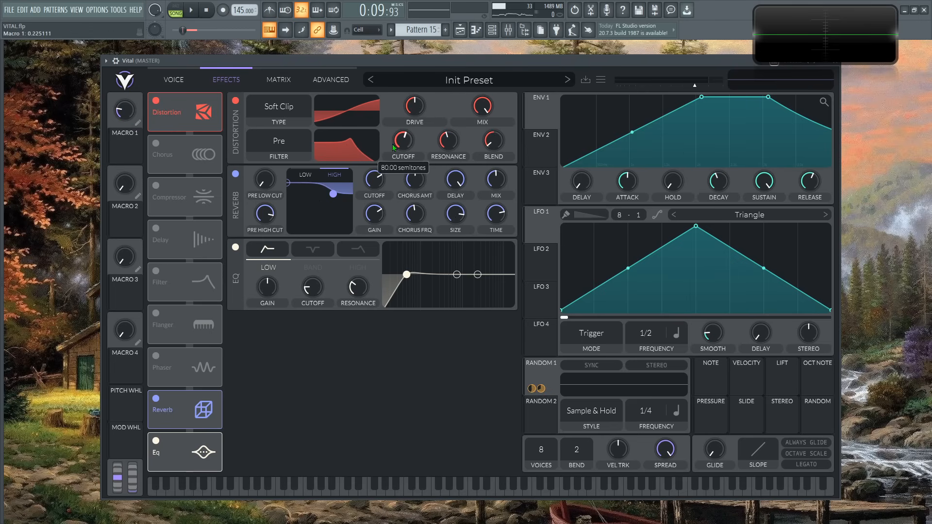
pyautogui.moveTo(403, 147); pyautogui.dragTo(128, 140)
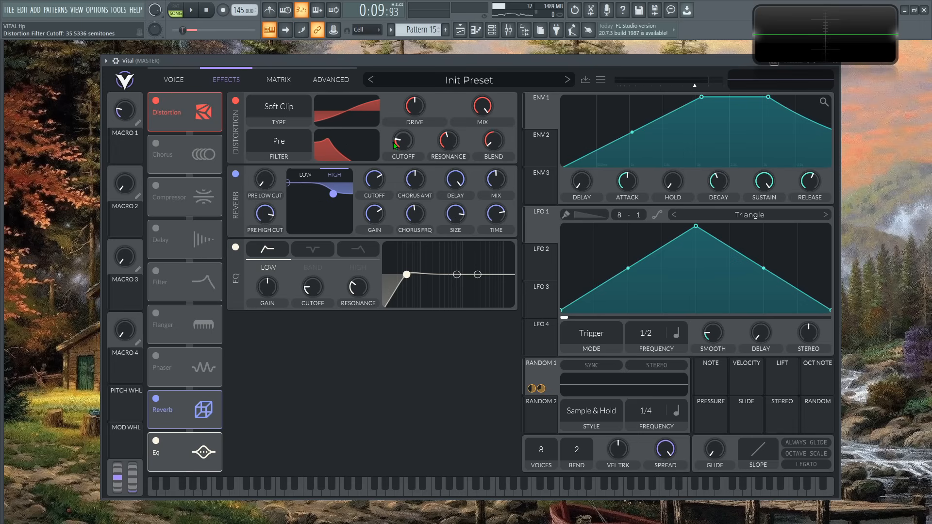
pyautogui.moveTo(125, 145); pyautogui.dragTo(403, 141)
pyautogui.moveTo(125, 148); pyautogui.dragTo(387, 140)
pyautogui.moveTo(443, 141); pyautogui.dragTo(446, 141)
pyautogui.moveTo(155, 143); pyautogui.dragTo(492, 140)
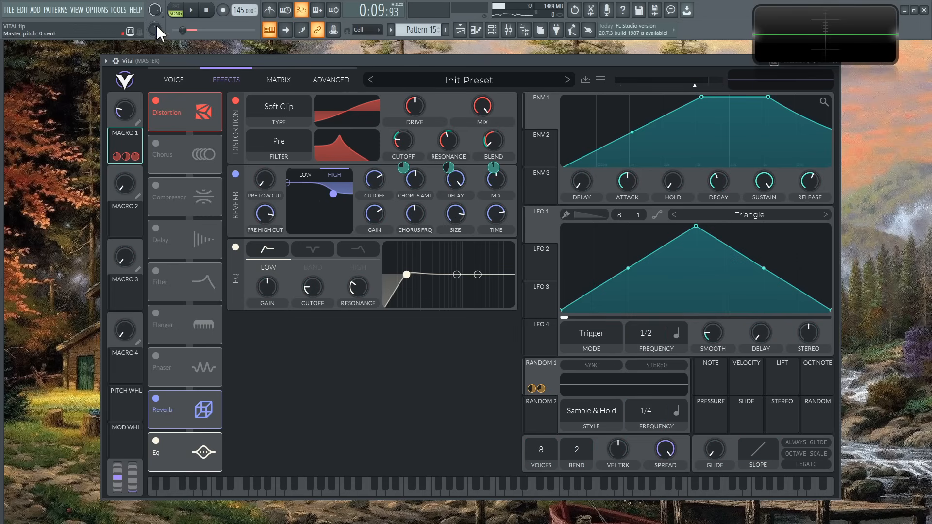
# Step: Play the pattern while sweeping Macro 1, and set Macro 1 to about 0.545
pyautogui.click(192, 10)
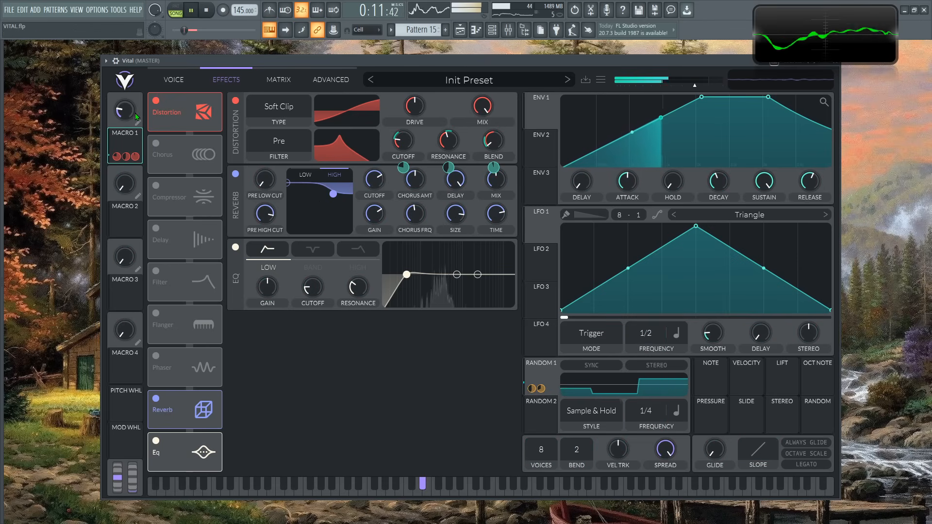
pyautogui.moveTo(131, 108); pyautogui.dragTo(150, 114)
pyautogui.press('space')
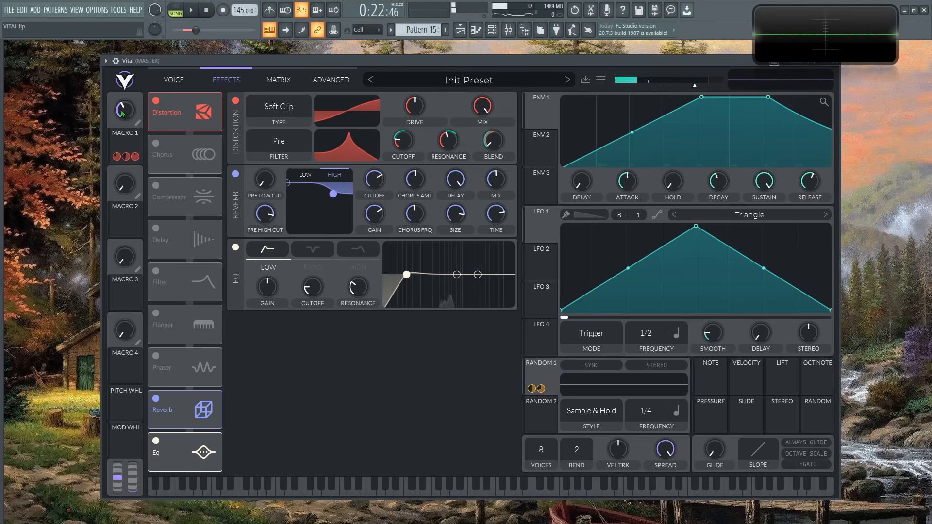
pyautogui.moveTo(126, 114); pyautogui.dragTo(132, 103)
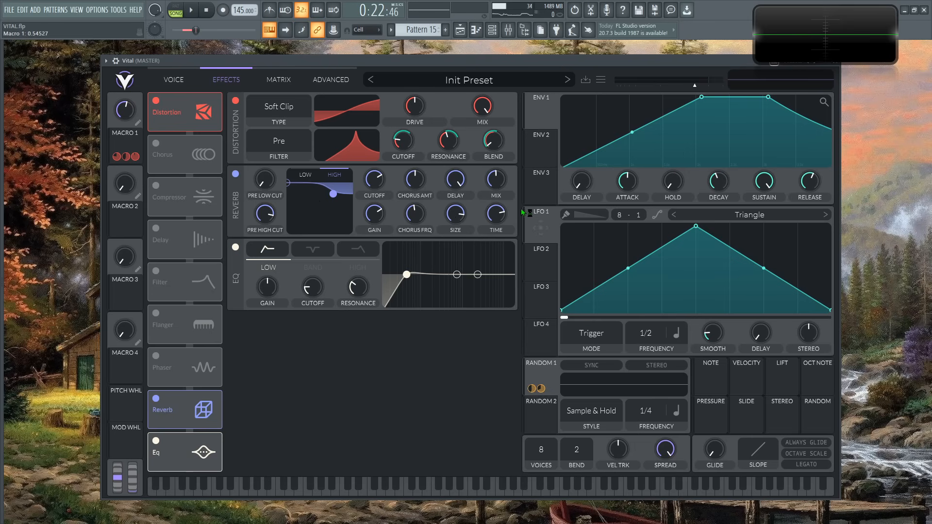
# Step: Assign LFO 1 to modulate Macro 1 and play the pattern
pyautogui.moveTo(547, 230); pyautogui.dragTo(127, 115)
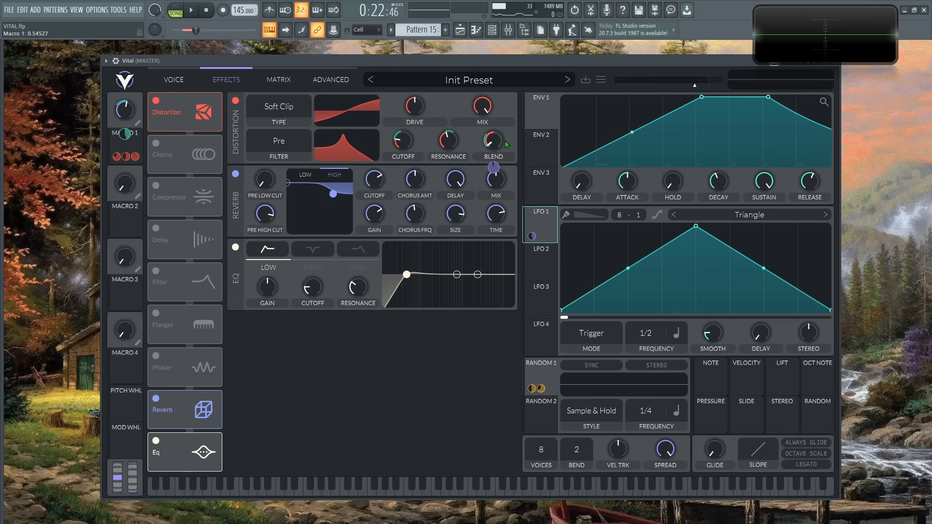
pyautogui.click(190, 10)
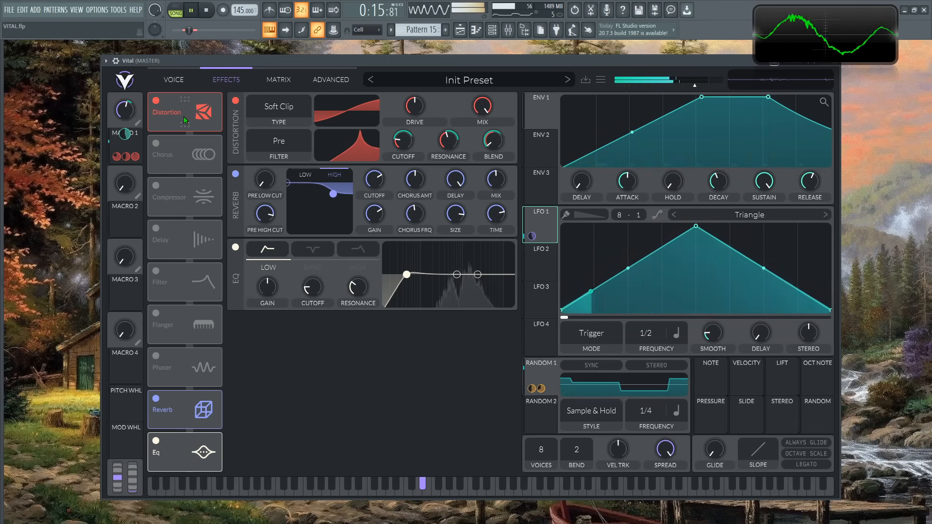
# Step: Try a nearly flat LFO 1 shape and the Random Pulses, Pulse Series and Growing Oscillations presets, returning to Triangle
pyautogui.moveTo(561, 310); pyautogui.dragTo(561, 245)
pyautogui.moveTo(696, 227); pyautogui.dragTo(698, 251)
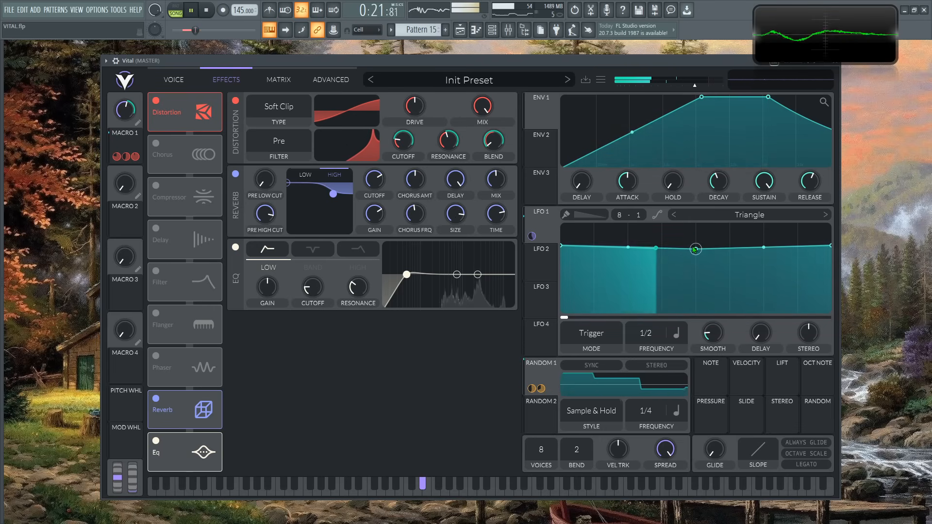
pyautogui.click(675, 214)
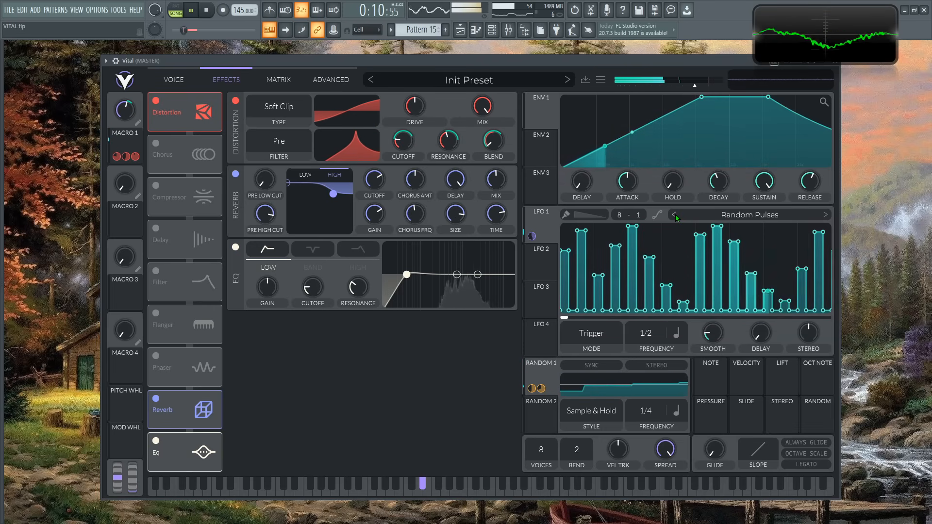
pyautogui.click(675, 215)
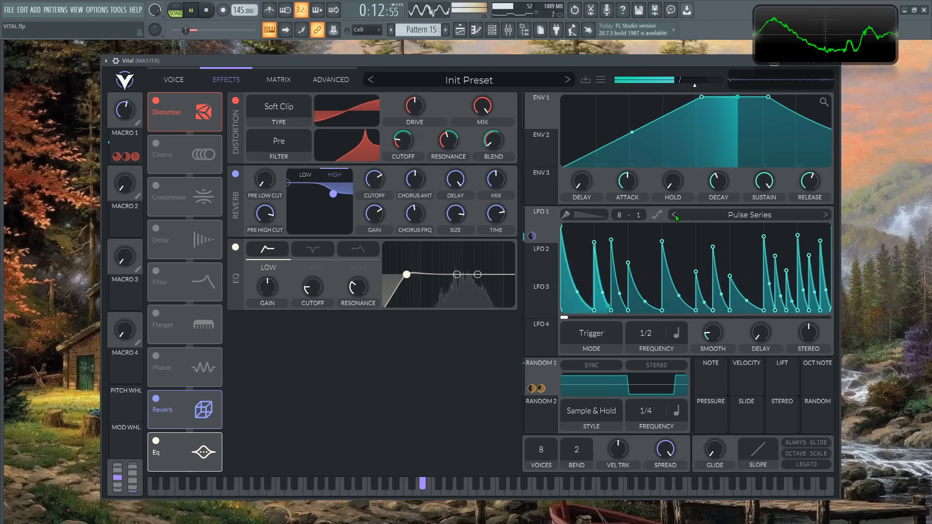
pyautogui.click(675, 215)
pyautogui.click(675, 214)
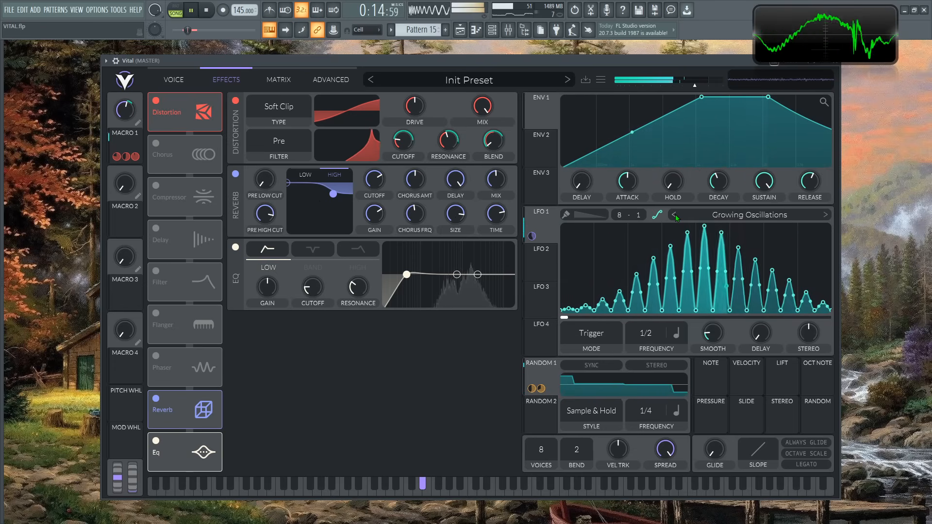
pyautogui.click(675, 214)
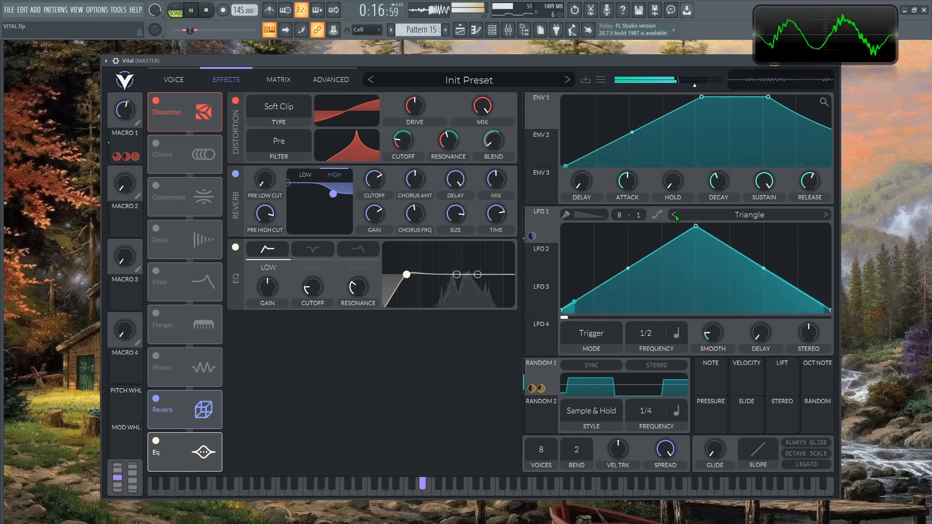
# Step: Try the Square preset for LFO 1 while the pattern plays, and settle on the Sin shape
pyautogui.click(675, 214)
pyautogui.click(675, 215)
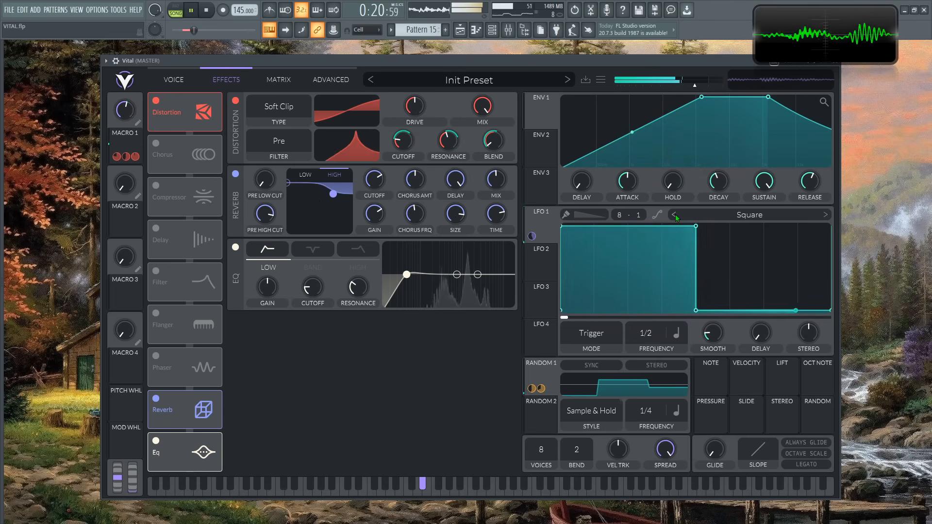
pyautogui.click(675, 214)
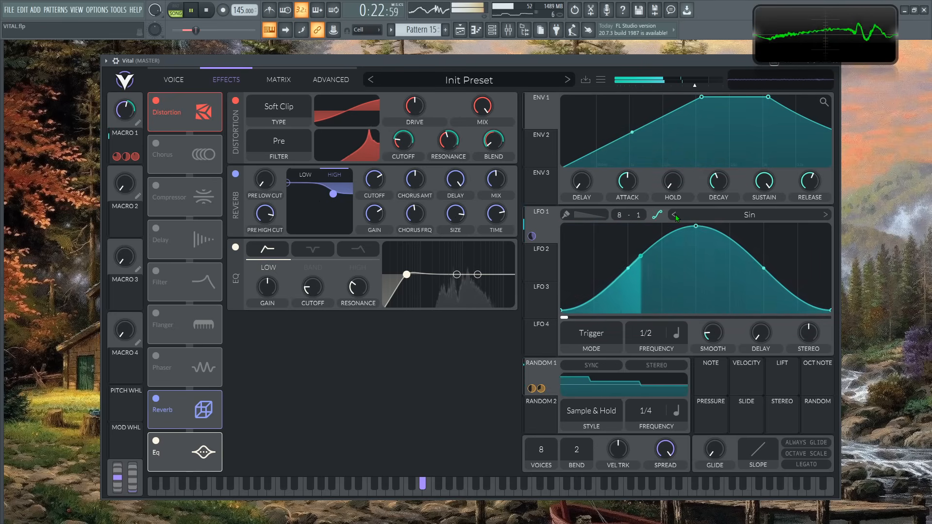
# Step: Raise the distortion filter's blend, adjust Macro 1's modulation amounts on resonance to about 0.44 and cutoff to about 0.455, and stop playback
pyautogui.moveTo(493, 141); pyautogui.dragTo(494, 118)
pyautogui.moveTo(491, 169); pyautogui.dragTo(491, 198)
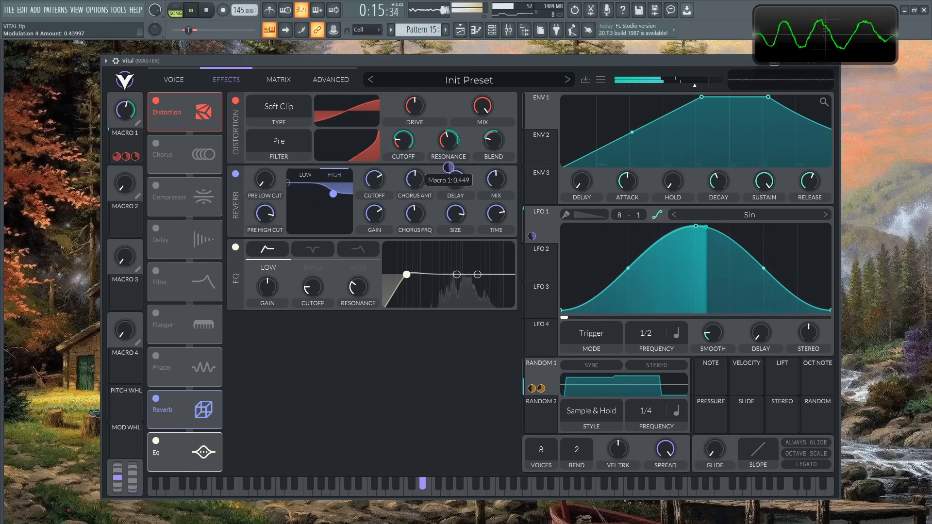
pyautogui.moveTo(404, 169); pyautogui.dragTo(404, 185)
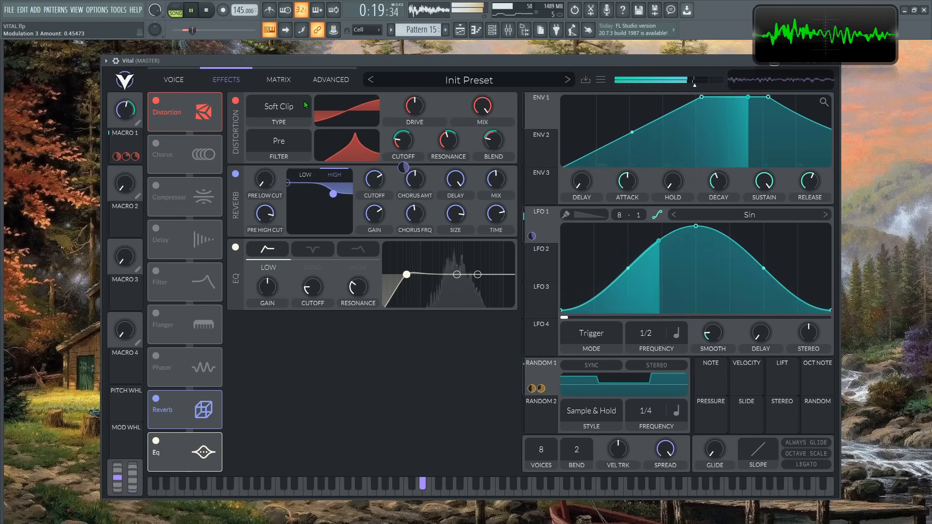
pyautogui.click(199, 13)
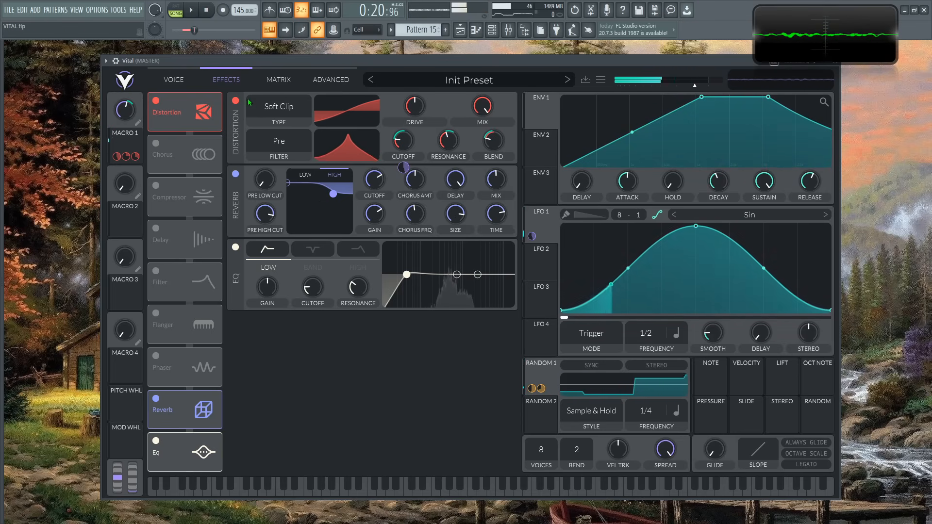
# Step: Enable oscillator 2 and load the ESW - Bubbles wavetable from the Modular WAVETABLES folder into it
pyautogui.click(185, 82)
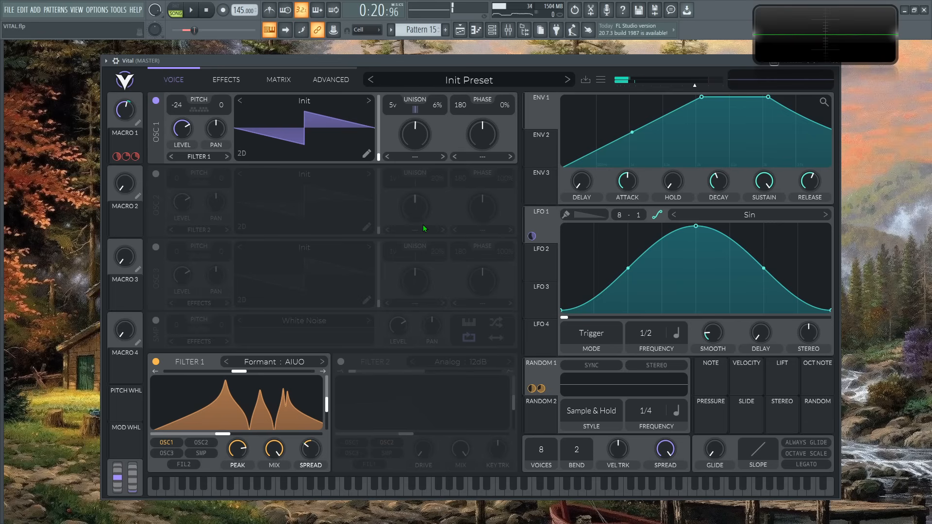
pyautogui.click(156, 173)
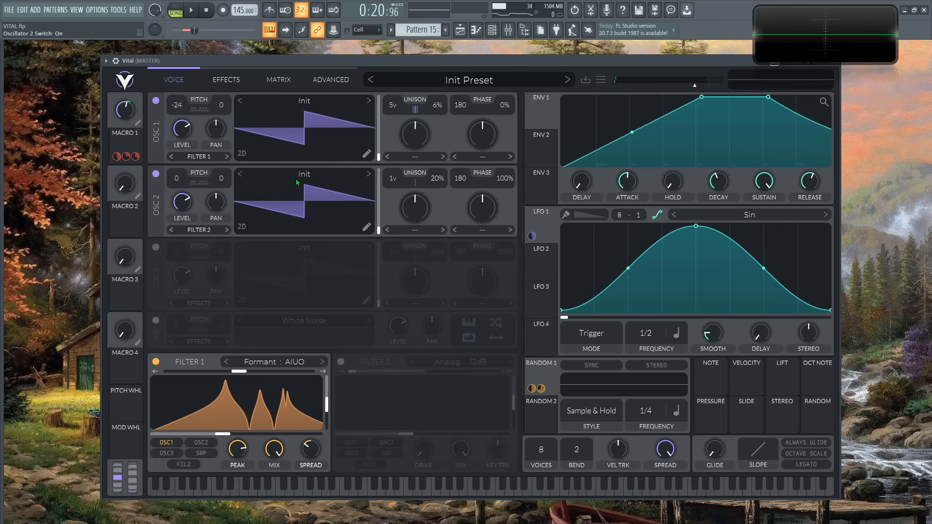
pyautogui.click(314, 175)
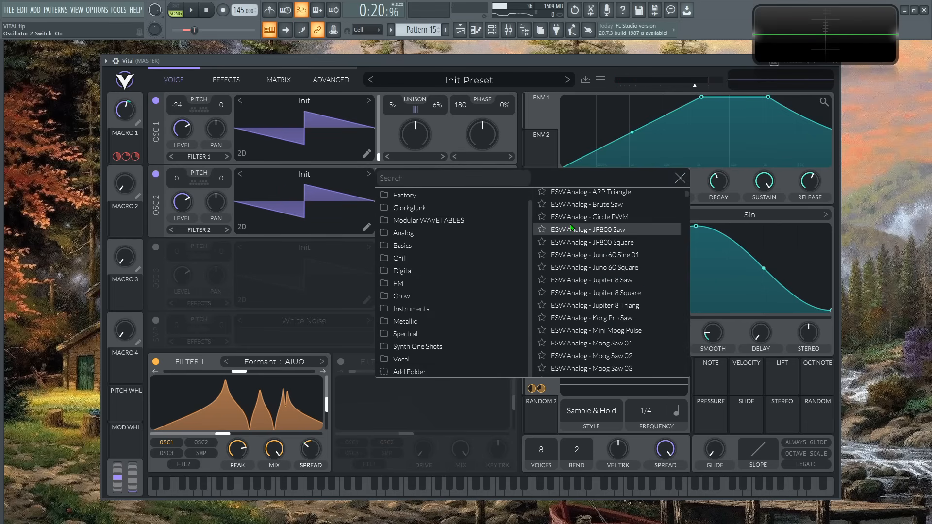
pyautogui.click(468, 222)
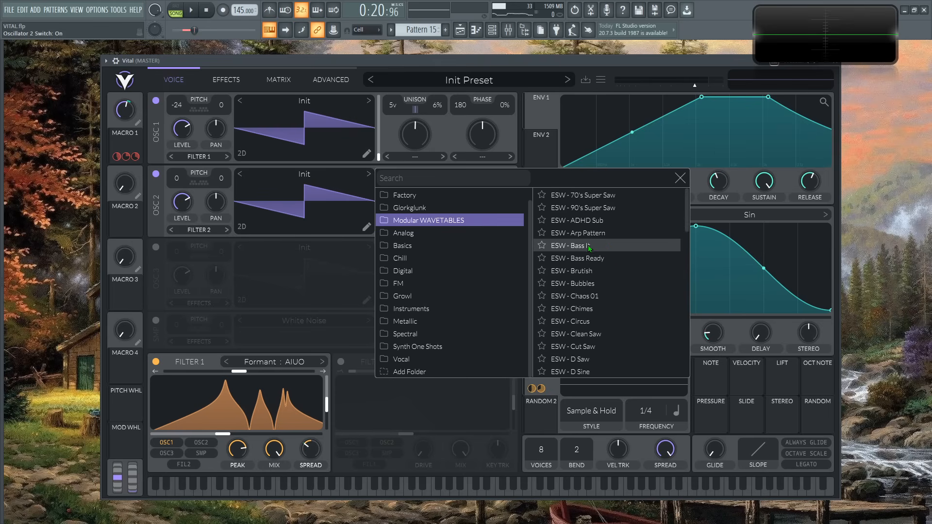
pyautogui.scroll(-1, 605, 264)
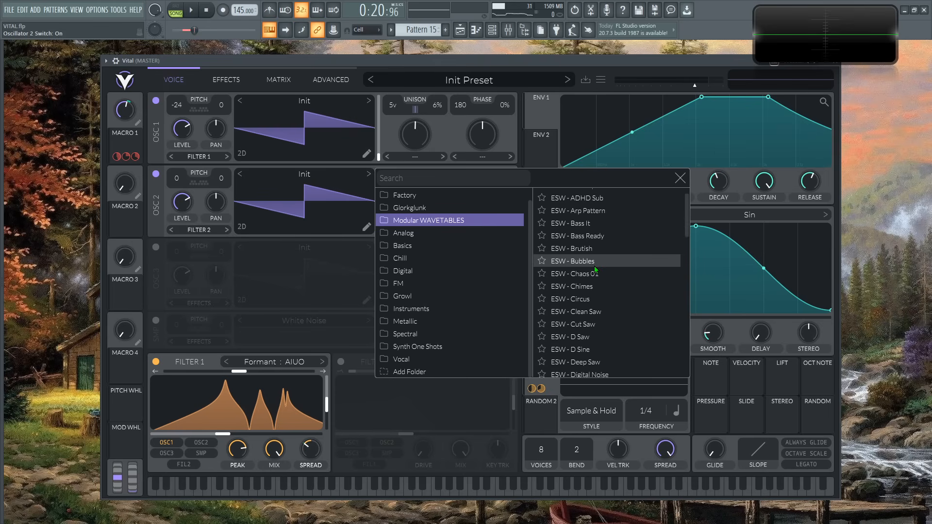
pyautogui.click(595, 266)
pyautogui.click(679, 178)
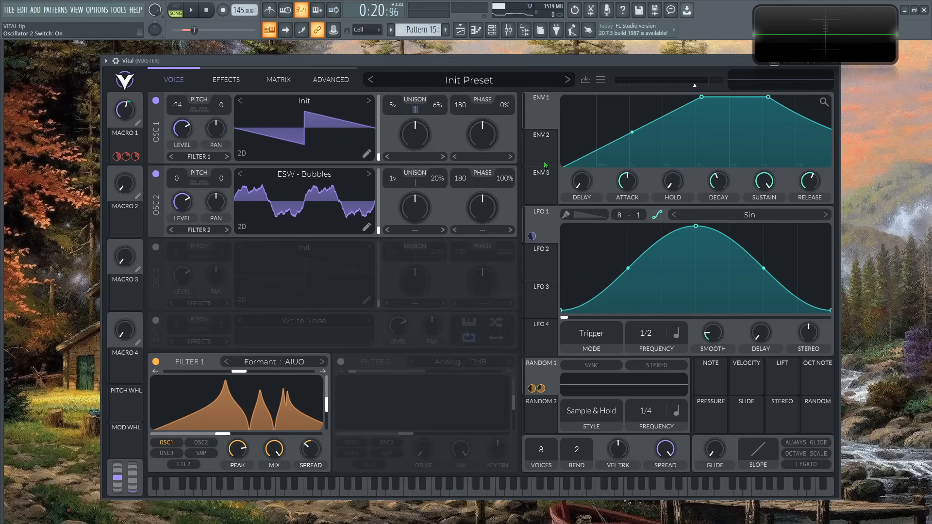
# Step: Switch off oscillator 1, try oscillator 2 transposed up 24 semitones, and set its transpose to 12 while auditioning notes
pyautogui.moveTo(176, 178); pyautogui.dragTo(177, 156)
pyautogui.click(156, 101)
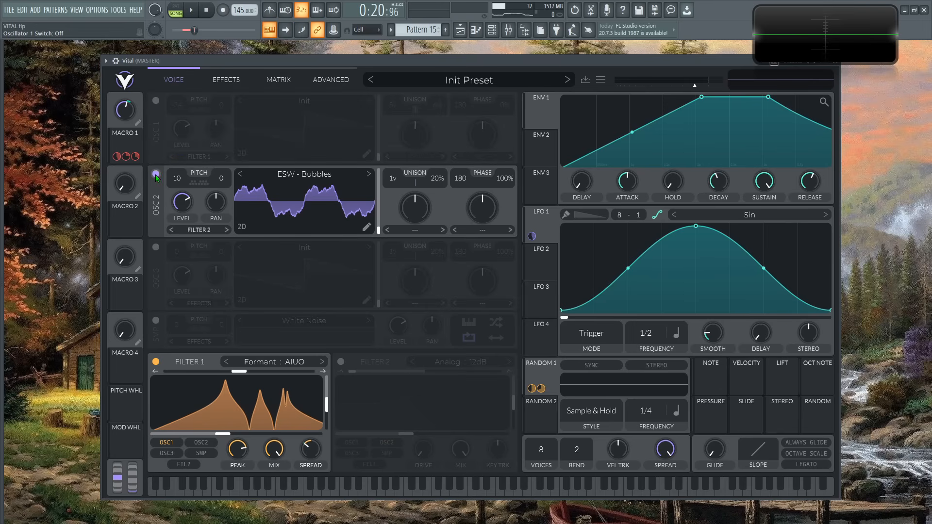
pyautogui.scroll(5, 185, 177)
pyautogui.moveTo(203, 130); pyautogui.dragTo(204, 126)
pyautogui.press('z')
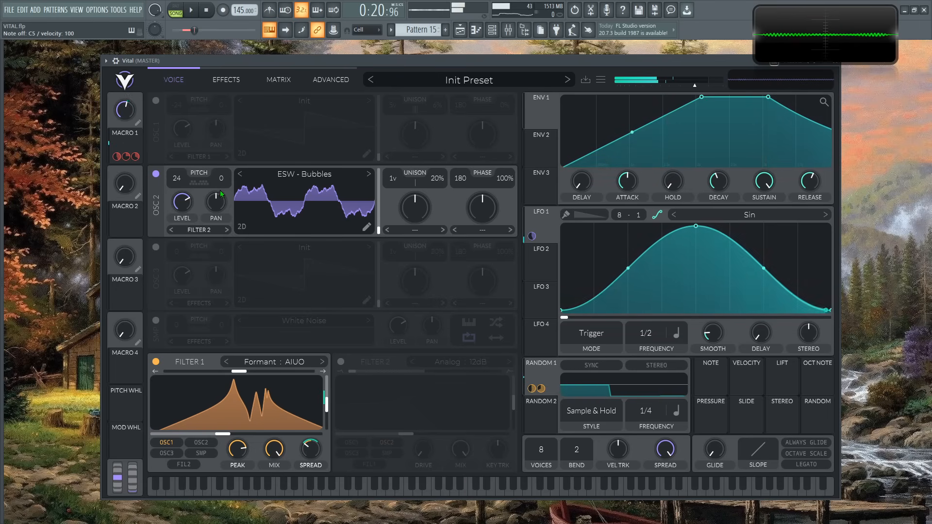
pyautogui.press('z')
pyautogui.scroll(-3, 176, 196)
pyautogui.moveTo(176, 197); pyautogui.dragTo(176, 241)
pyautogui.press('b')
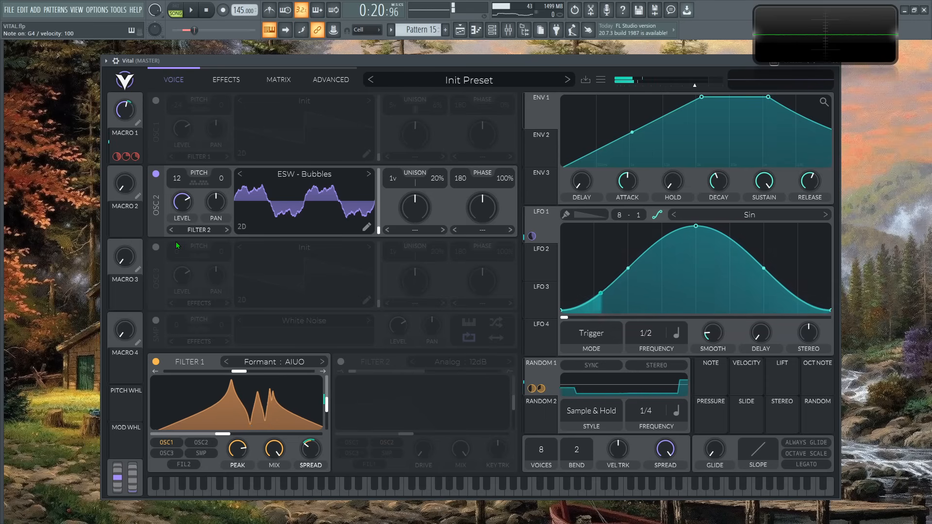
# Step: Change oscillator 2's wavetable to ESW - Chimes and lower its level
pyautogui.click(369, 175)
pyautogui.click(369, 175)
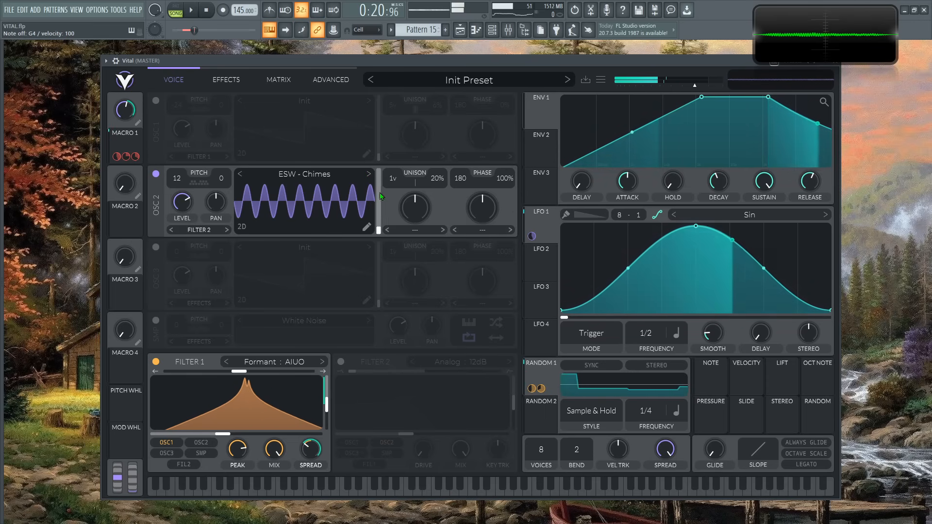
pyautogui.moveTo(187, 220); pyautogui.dragTo(197, 214)
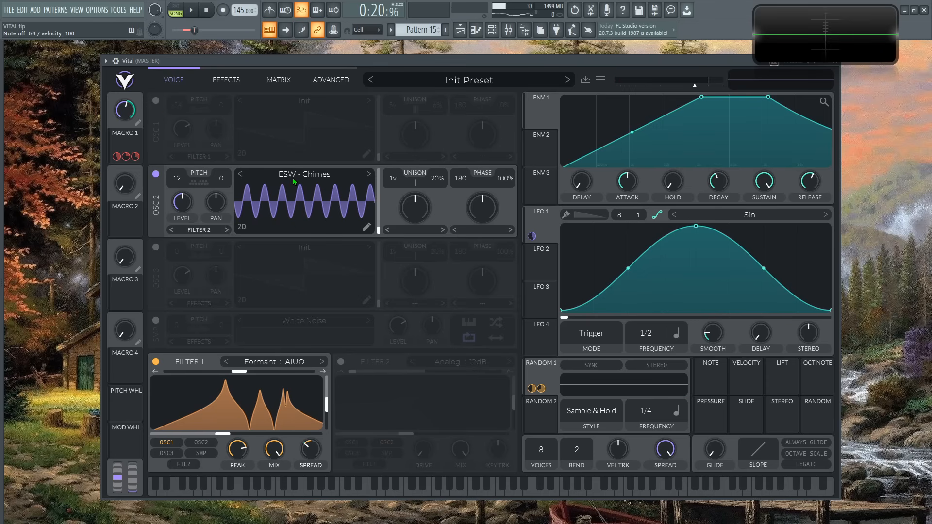
# Step: Route oscillator 2 to Filter 2, enable Filter 2 and set its type to Analog B/P/N
pyautogui.click(208, 230)
pyautogui.click(204, 241)
pyautogui.click(198, 230)
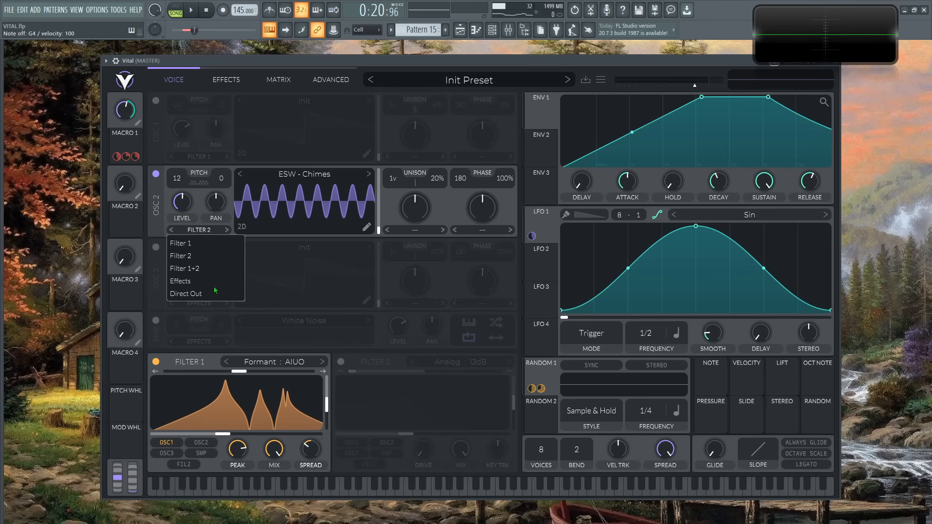
pyautogui.click(191, 257)
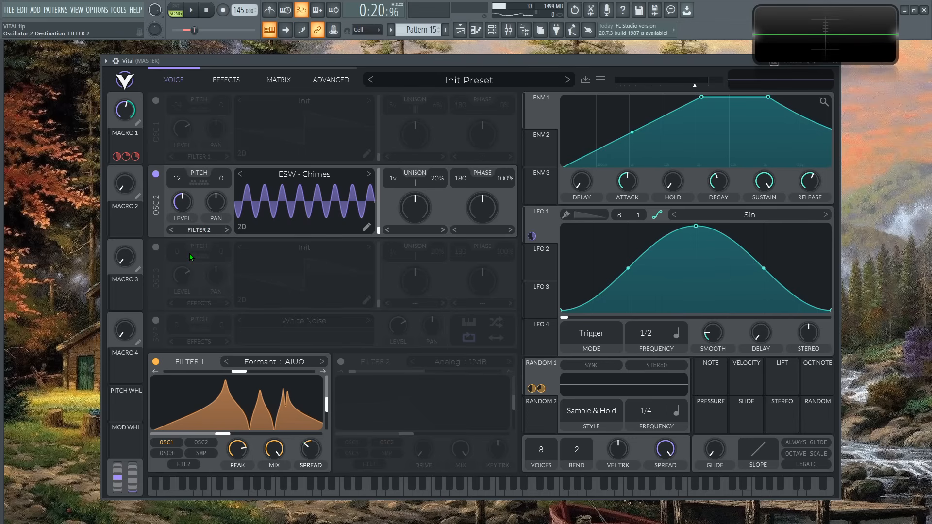
pyautogui.click(342, 362)
pyautogui.click(454, 364)
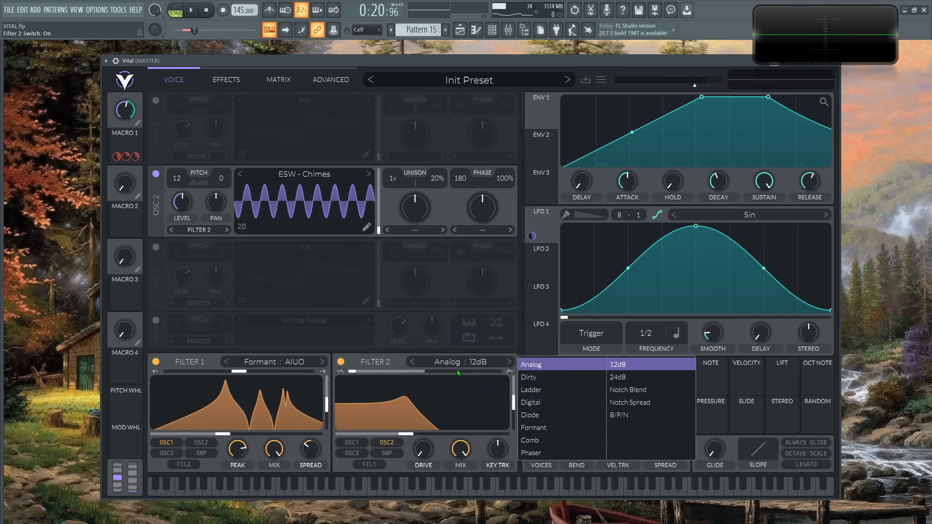
pyautogui.click(626, 415)
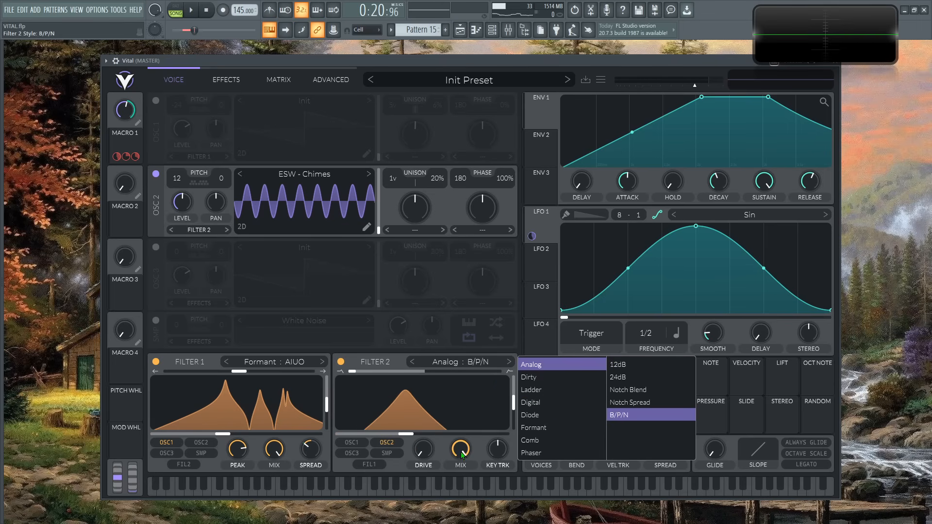
# Step: Raise Filter 2's drive and cutoff, adjust its blend, set key tracking to about 27%, and assign LFO 1 to the cutoff
pyautogui.click(425, 451)
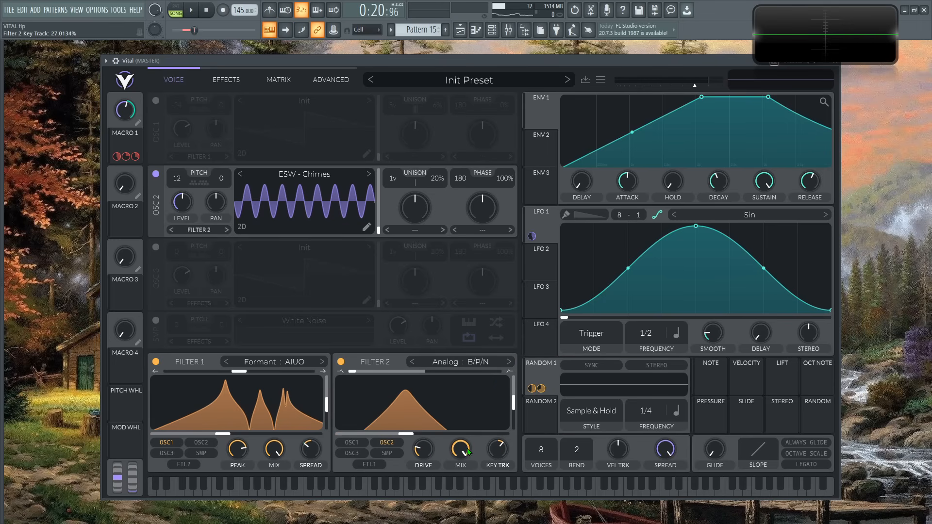
pyautogui.moveTo(414, 372); pyautogui.dragTo(444, 374)
pyautogui.moveTo(408, 434); pyautogui.dragTo(428, 436)
pyautogui.moveTo(409, 374); pyautogui.dragTo(397, 377)
pyautogui.press('v')
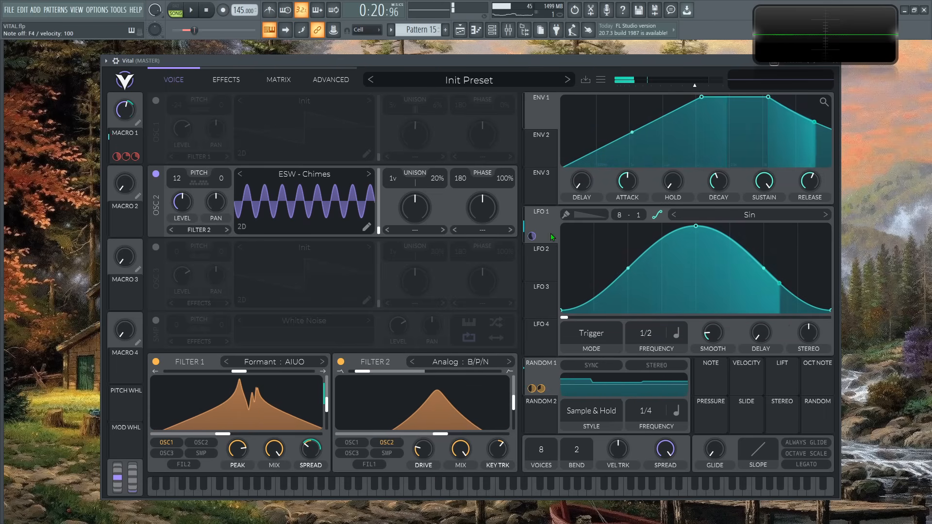
pyautogui.moveTo(532, 237); pyautogui.dragTo(470, 422)
pyautogui.press('b')
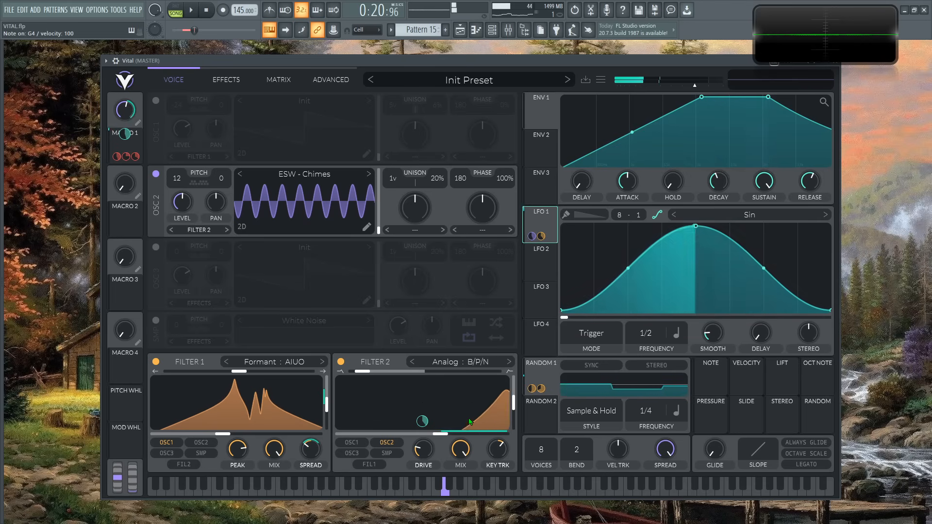
# Step: Switch off oscillator 2, enable the White Noise sample and play a note to audition it alone
pyautogui.click(156, 174)
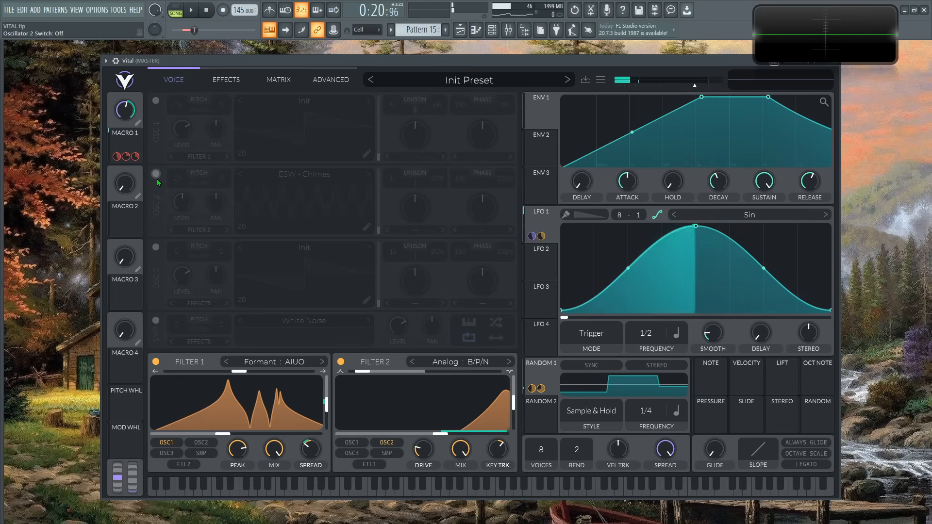
pyautogui.click(156, 320)
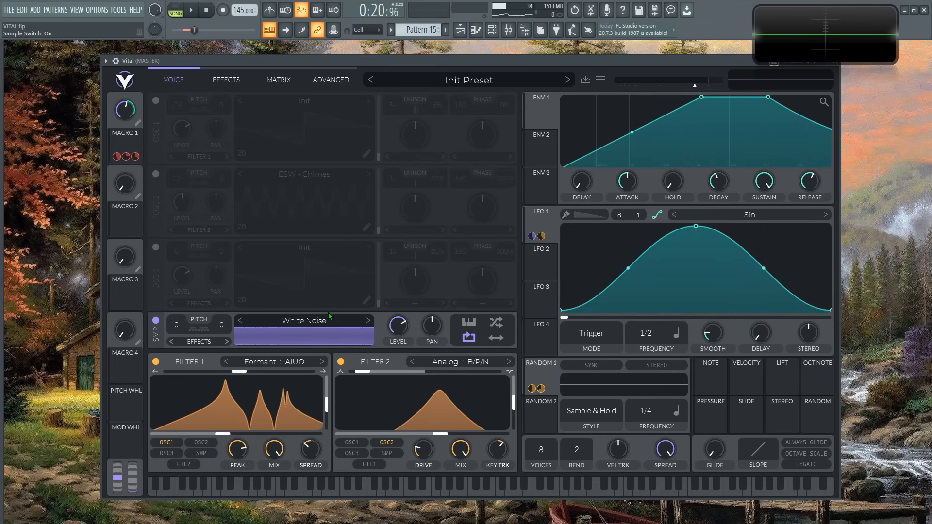
pyautogui.press('b')
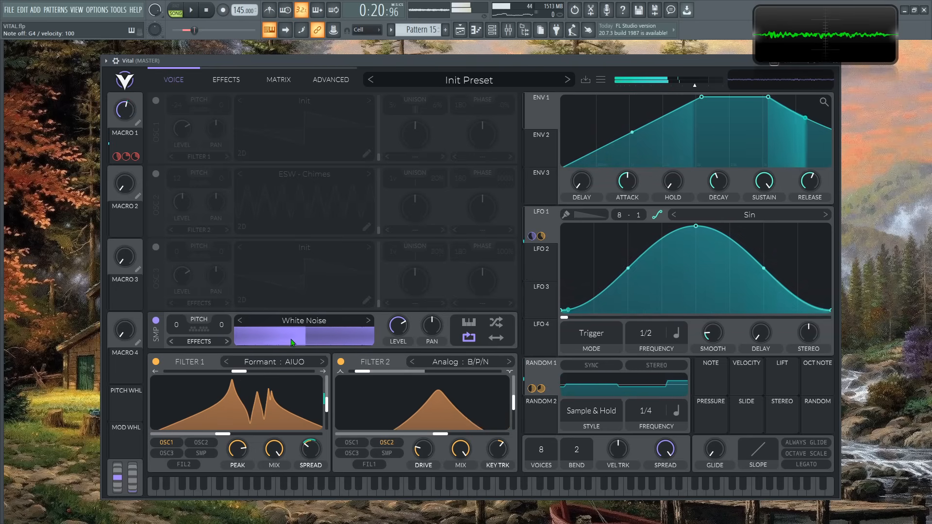
# Step: Route the white noise sample to Filter 1 and lower its level to about 0.17 while auditioning notes
pyautogui.click(195, 343)
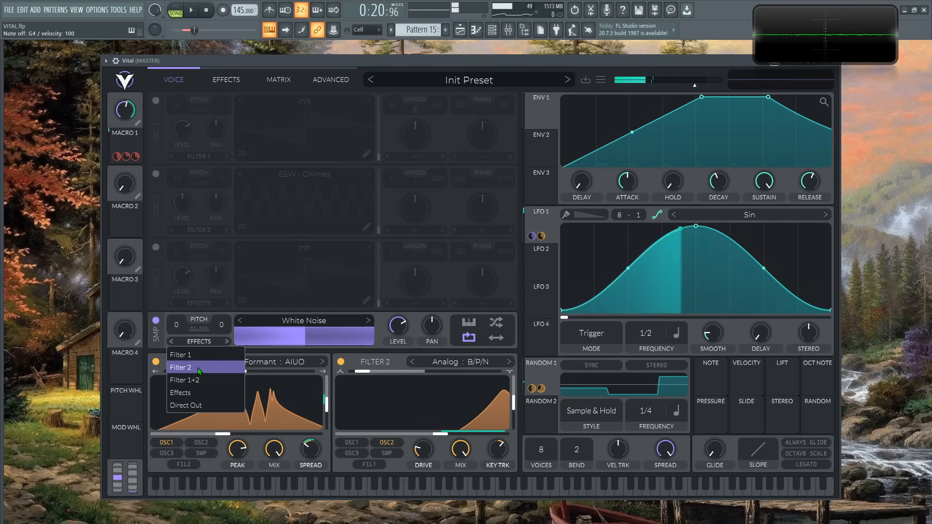
pyautogui.click(194, 355)
pyautogui.press('b')
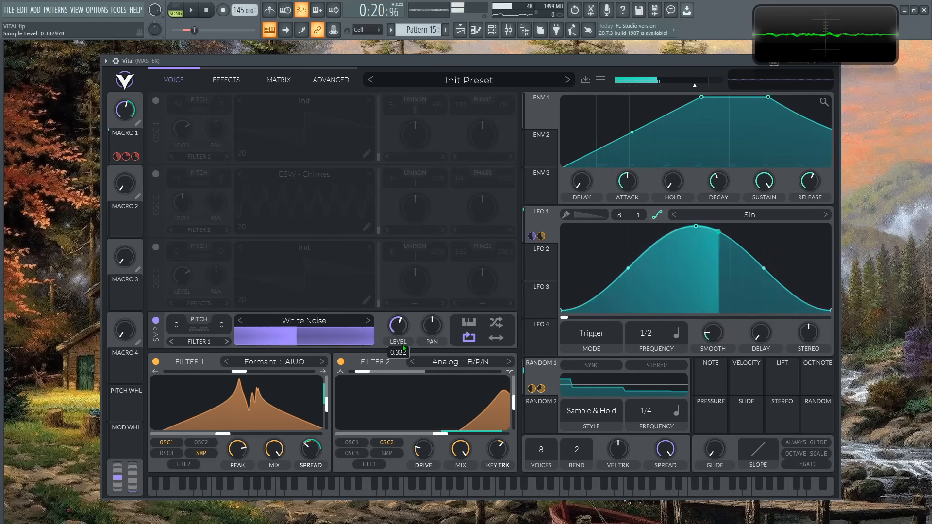
pyautogui.press('b')
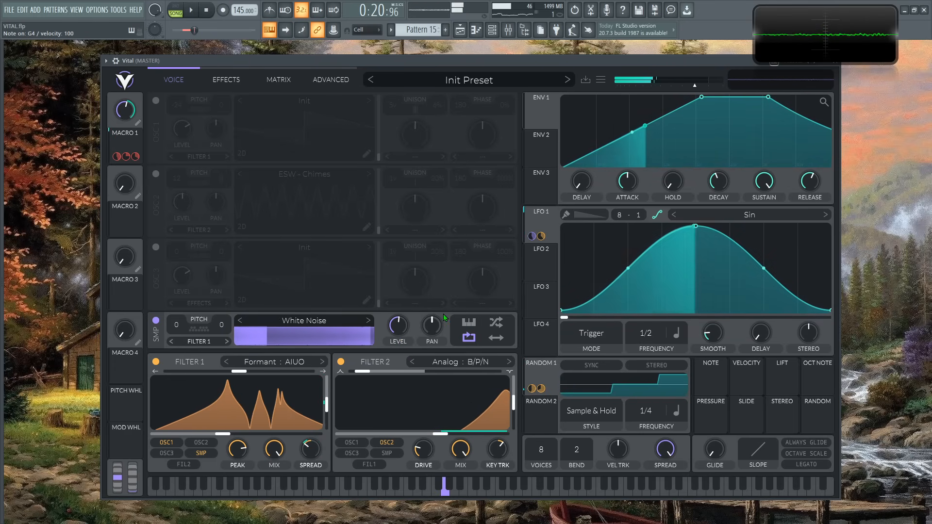
pyautogui.moveTo(404, 327); pyautogui.dragTo(405, 340)
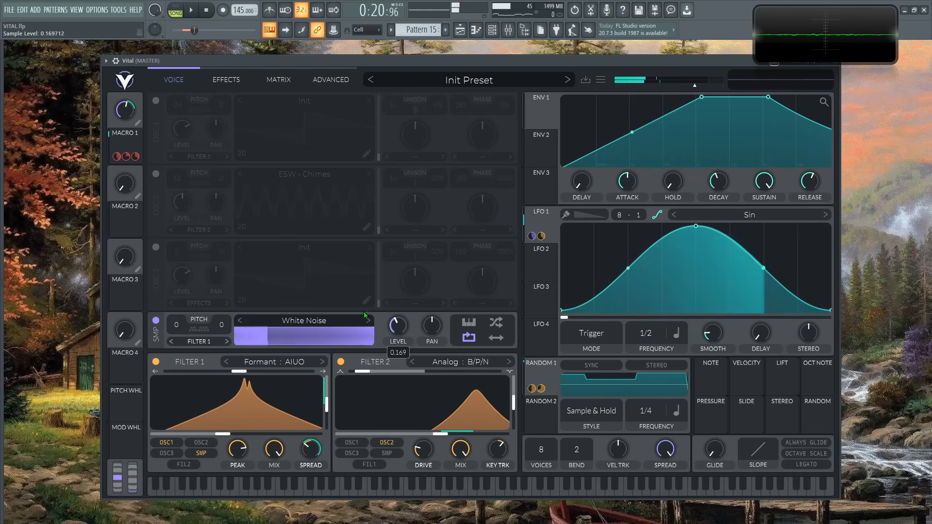
# Step: Switch oscillators 1 and 2 back on and play the pattern while reviewing the modulation matrix
pyautogui.click(160, 99)
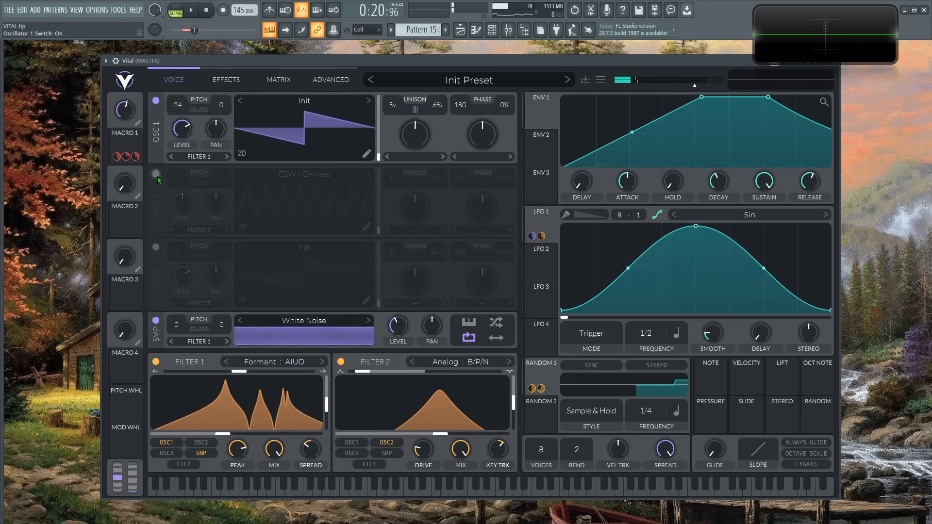
pyautogui.click(156, 175)
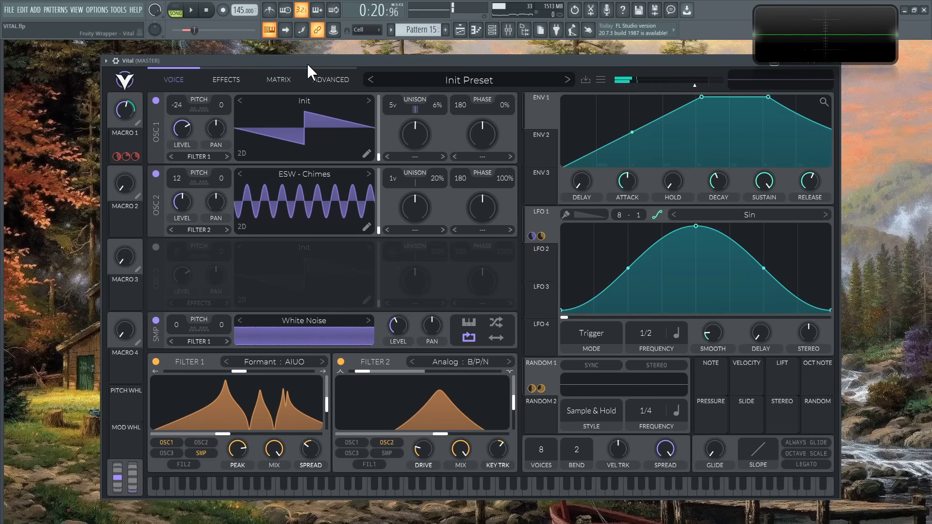
pyautogui.press('space')
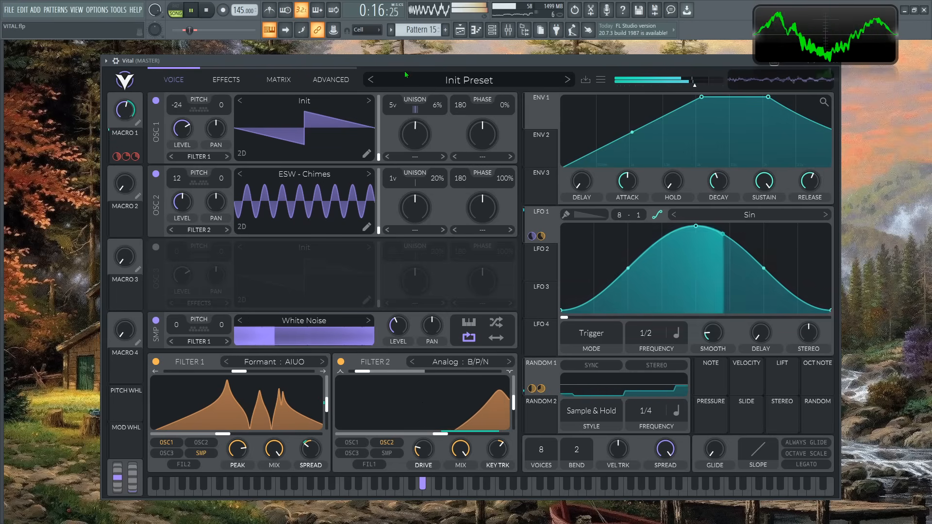
pyautogui.click(278, 80)
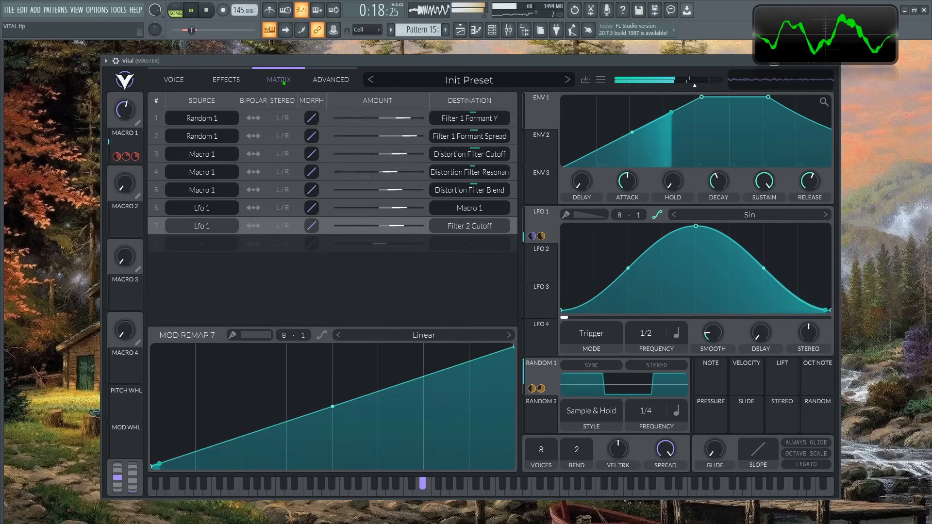
pyautogui.click(188, 80)
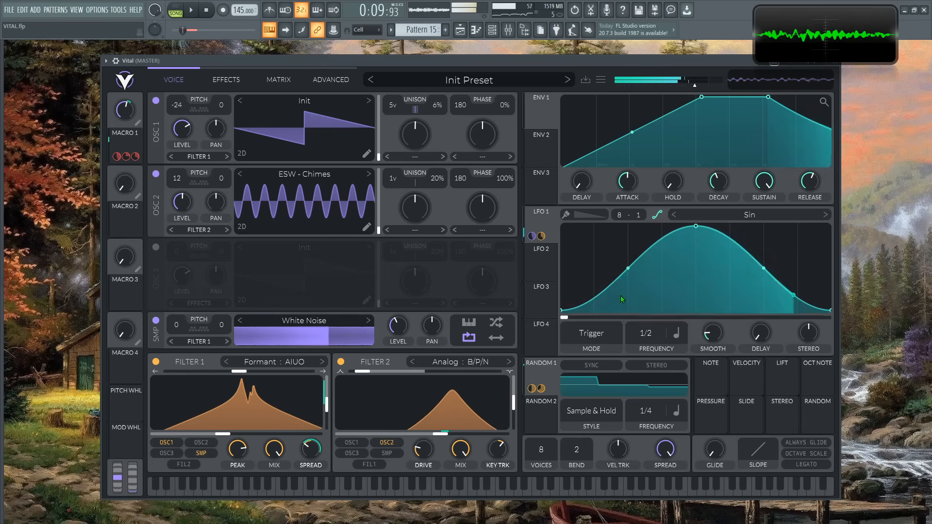
# Step: Set LFO 1's frequency to 2/1 and play the pattern to hear the change
pyautogui.moveTo(651, 334); pyautogui.dragTo(654, 366)
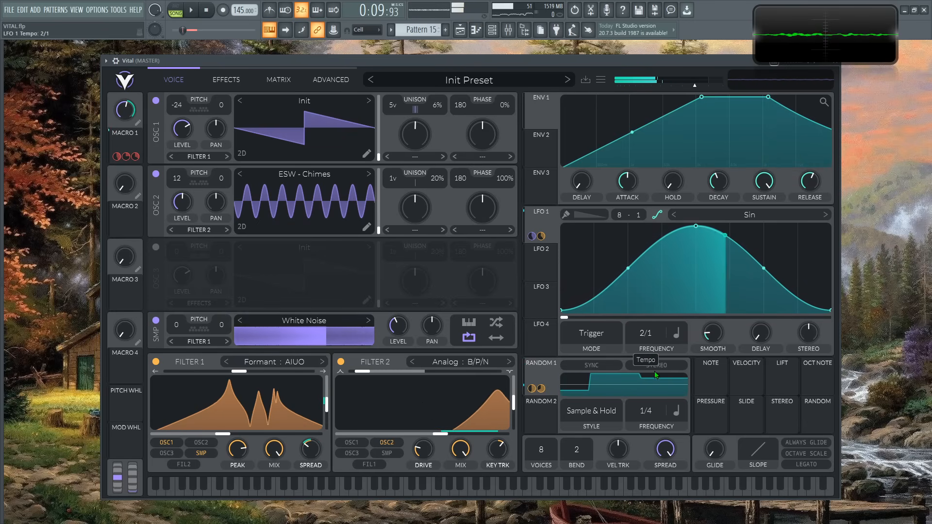
pyautogui.press('space')
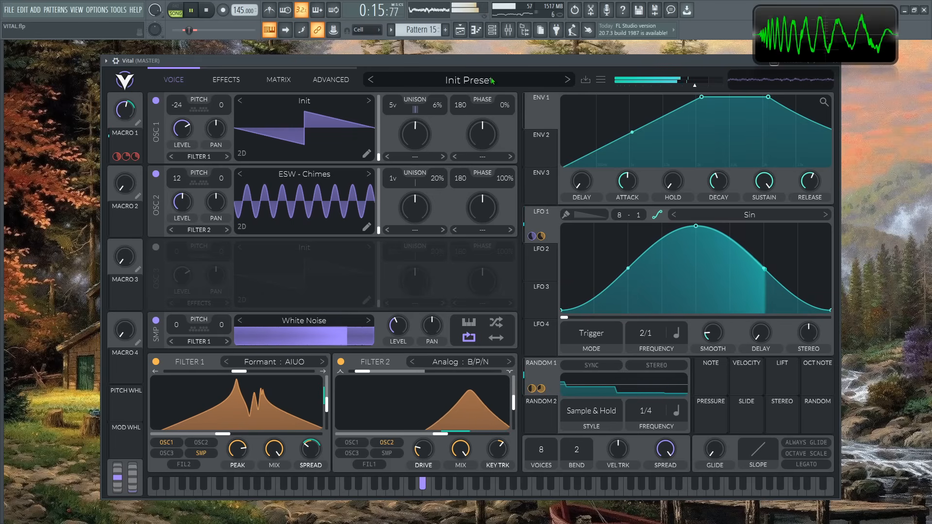
pyautogui.press('space')
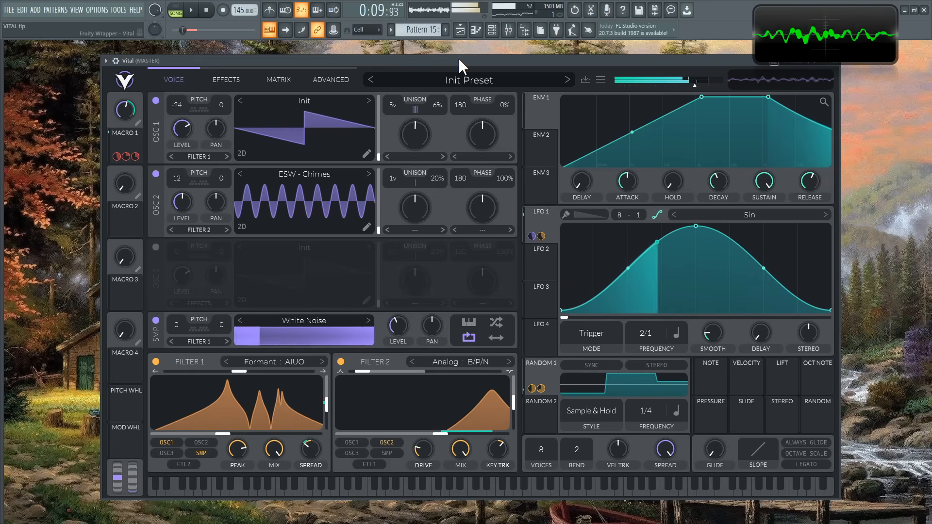